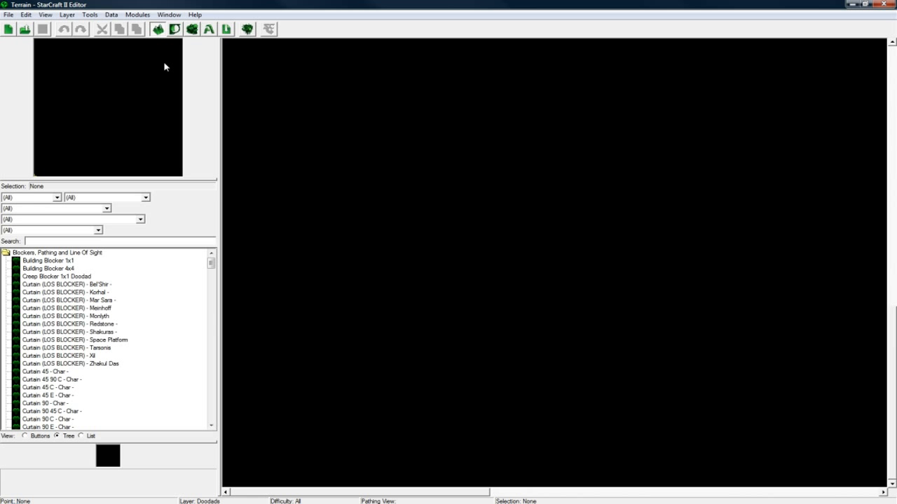
Create a new map document using the Xil (Wasteland) texture set with the default size and base height
left_click(10, 15)
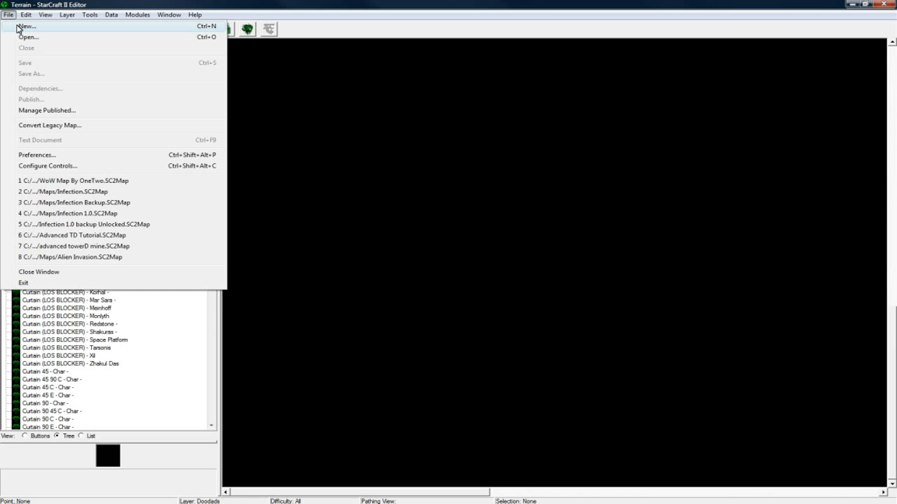
left_click(21, 26)
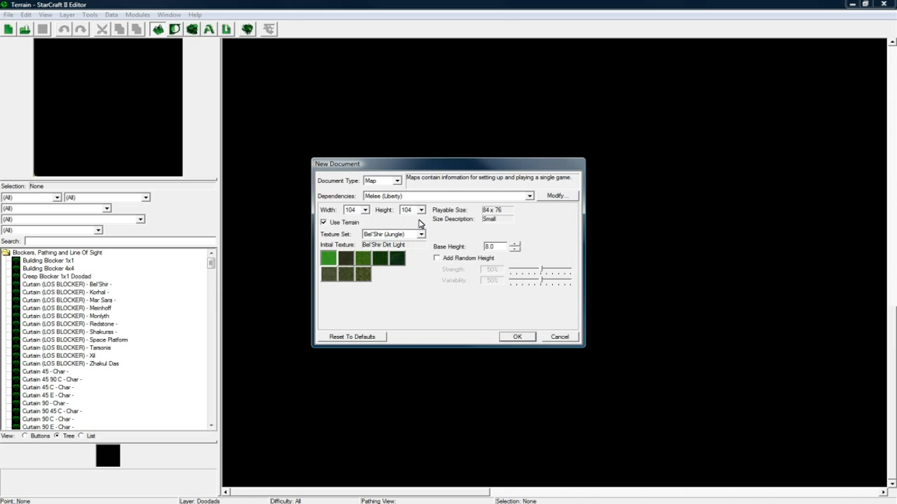
left_click(400, 234)
left_click(389, 307)
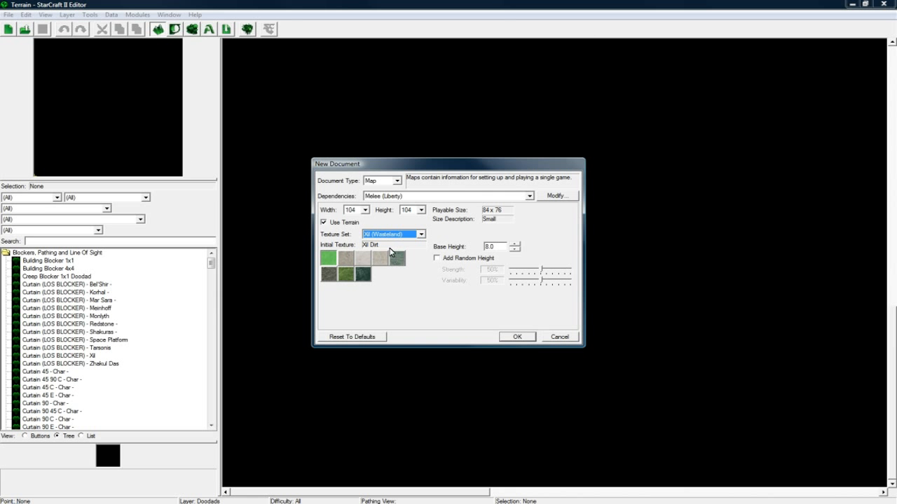
left_click(518, 337)
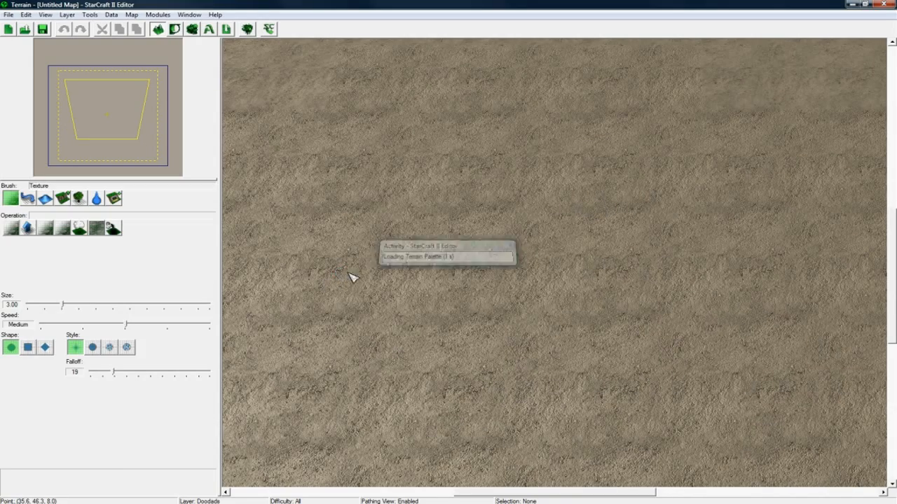
Raise an Xil Organic Cliffs ridge across the full width of the map, enlarging the brush to size 6.50
scroll(624, 342, "down", 5)
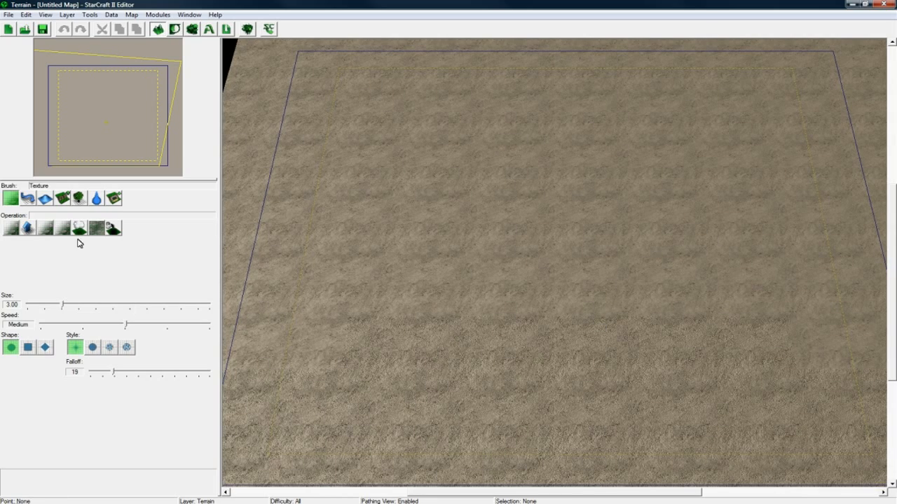
left_click(62, 199)
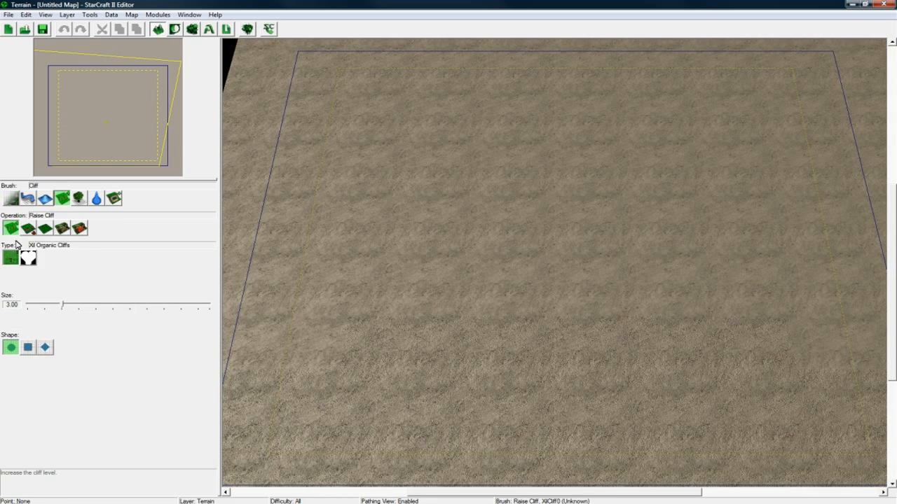
mouse_move(278, 270)
middle_mouse_down()
mouse_move(460, 271)
mouse_move(332, 310)
middle_mouse_up()
mouse_move(268, 301)
left_mouse_down()
mouse_move(456, 292)
mouse_move(615, 308)
left_mouse_up()
middle_click_drag(615, 309, 456, 296)
mouse_move(452, 302)
left_mouse_down()
mouse_move(544, 295)
mouse_move(718, 324)
mouse_move(831, 306)
mouse_move(791, 334)
mouse_move(442, 314)
left_mouse_up()
right_click_drag(442, 314, 505, 324)
mouse_move(505, 325)
left_mouse_down()
mouse_move(406, 298)
mouse_move(448, 312)
left_mouse_up()
right_click_drag(448, 311, 566, 336)
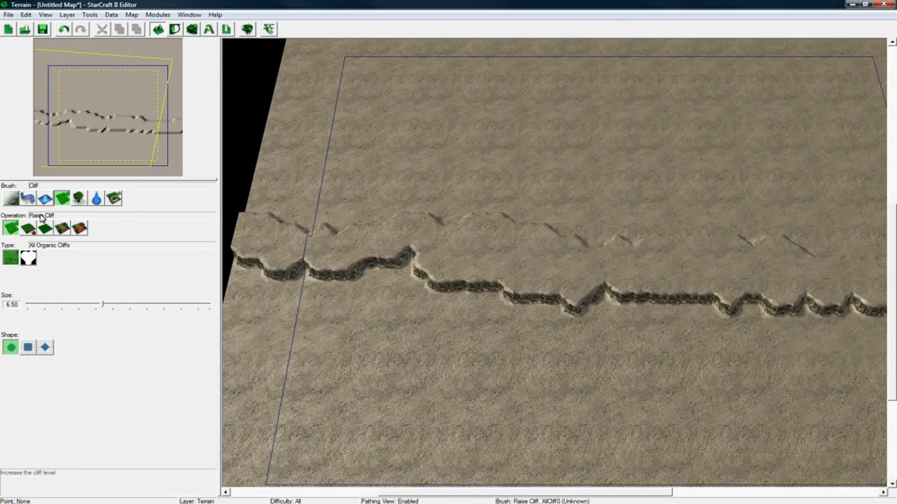
Paint soft Xil Grass patches on the ground north of the cliff with brush size 11.00 and falloff 59
left_click(18, 201)
left_click(114, 258)
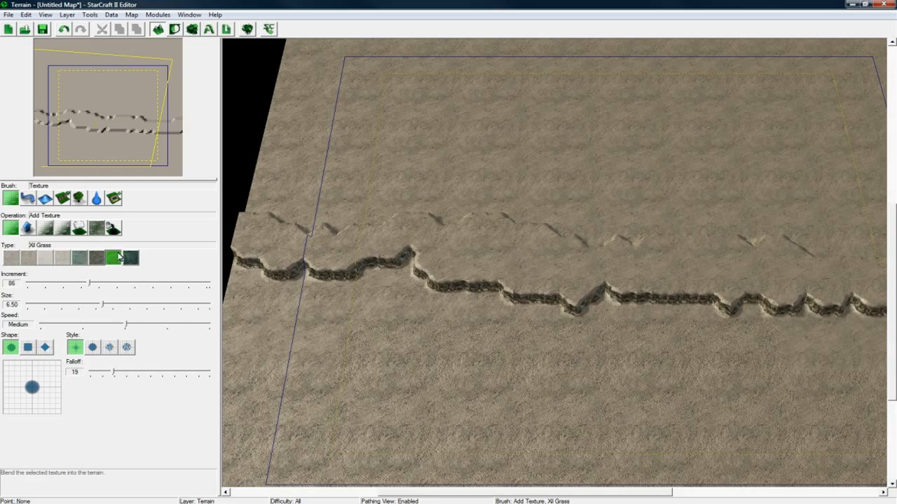
right_click_drag(410, 232, 390, 284)
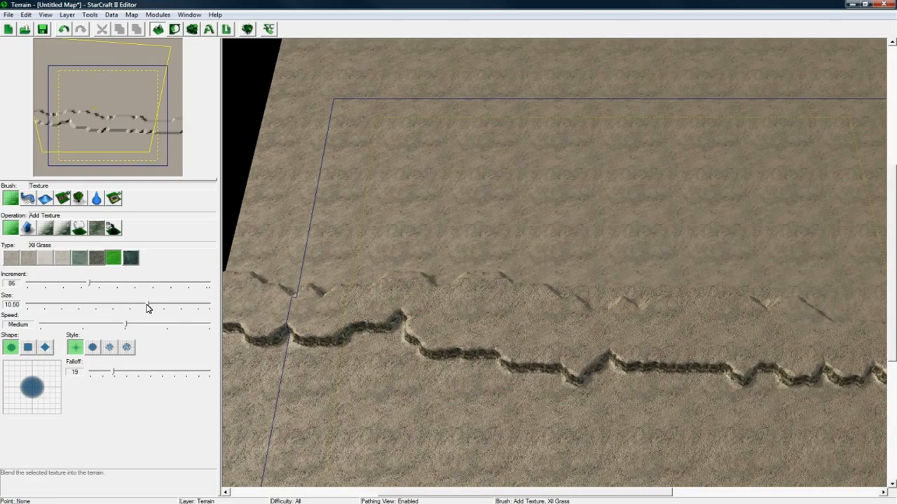
right_click_drag(390, 231, 448, 262)
mouse_move(448, 262)
left_mouse_down()
mouse_move(374, 262)
mouse_move(376, 273)
mouse_move(339, 214)
mouse_move(448, 210)
mouse_move(554, 269)
mouse_move(596, 255)
mouse_move(512, 283)
mouse_move(562, 256)
mouse_move(519, 210)
left_mouse_up()
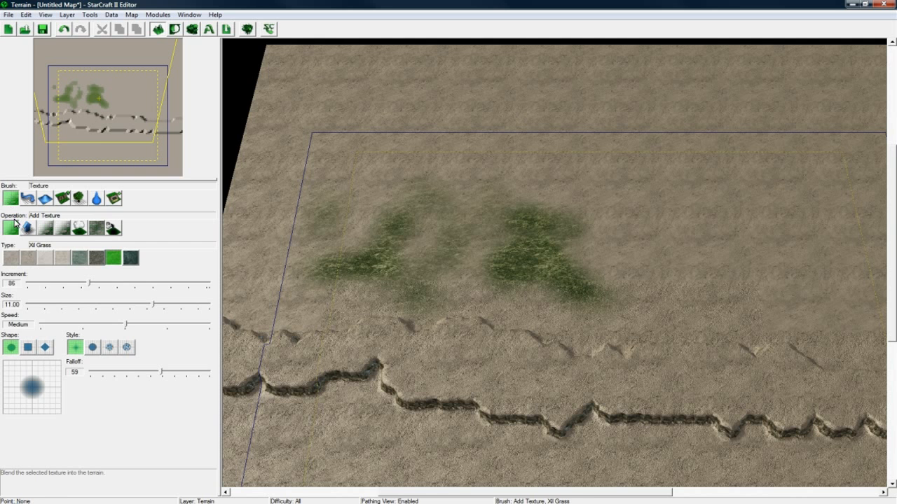
Add more soft Xil Grass patches to the north, plus a hard-edged one to the east with falloff 1
left_click(62, 198)
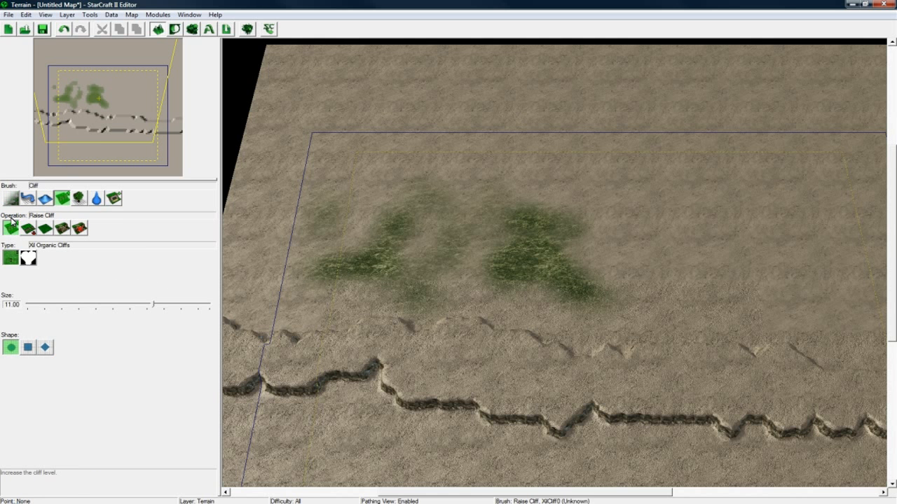
left_click(11, 199)
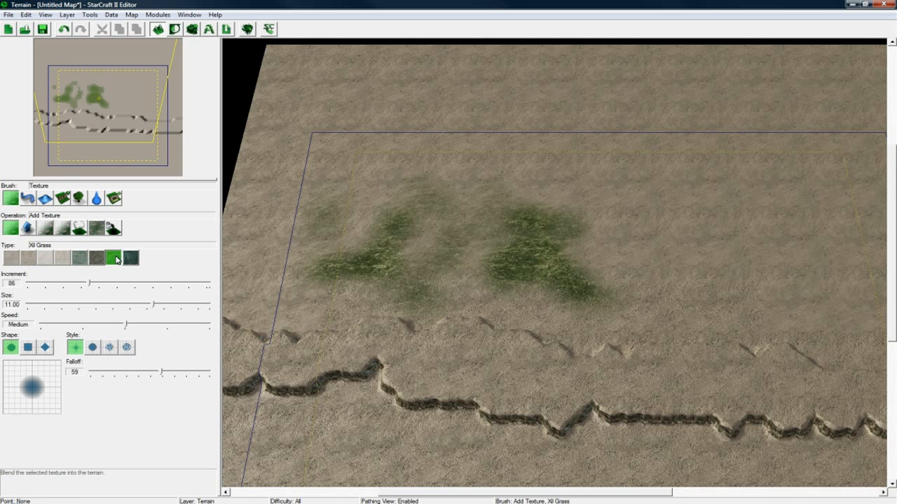
right_click_drag(676, 247, 578, 267)
mouse_move(519, 292)
left_mouse_down()
mouse_move(503, 252)
mouse_move(396, 183)
mouse_move(404, 205)
left_mouse_up()
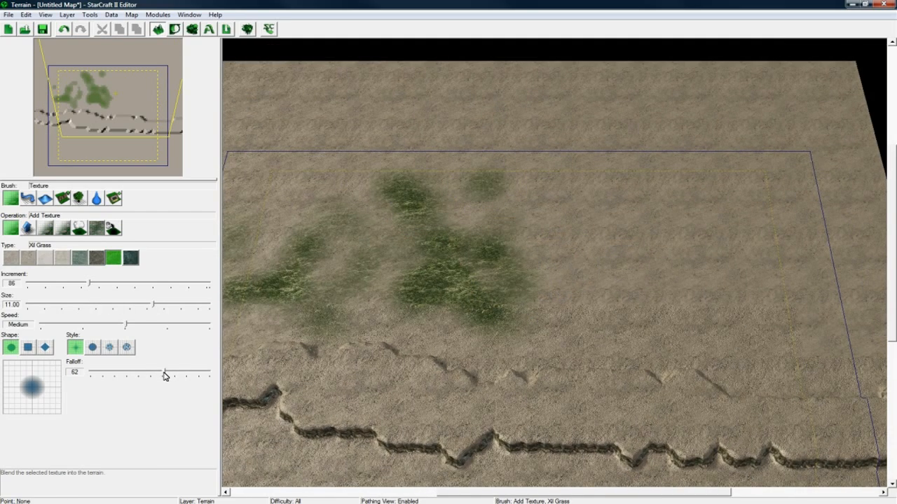
left_click_drag(164, 376, 92, 375)
left_click_drag(594, 292, 616, 309)
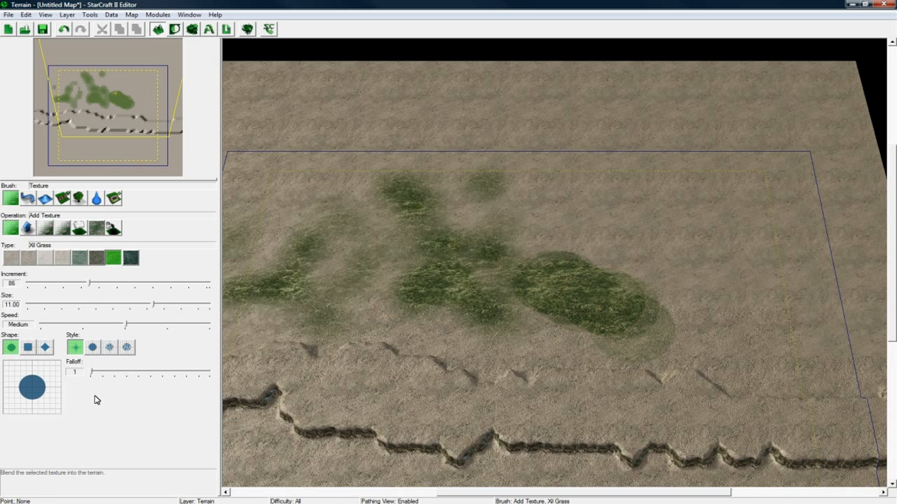
Raise the texture brush falloff to 75 and preview two other brush styles before restoring the original style
left_click_drag(139, 375, 178, 375)
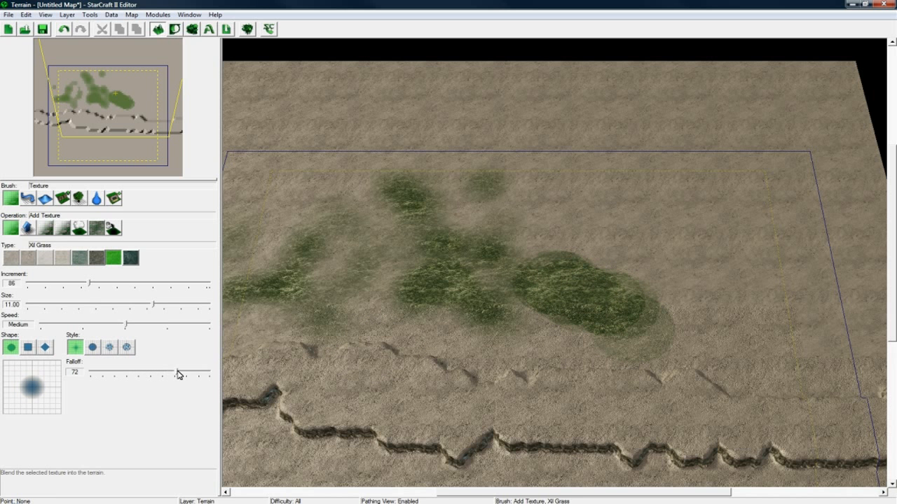
left_click(93, 349)
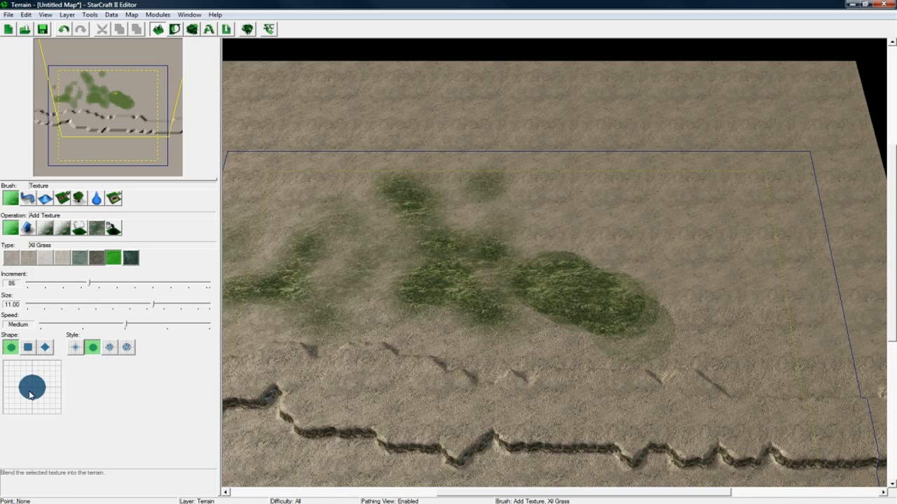
left_click(109, 347)
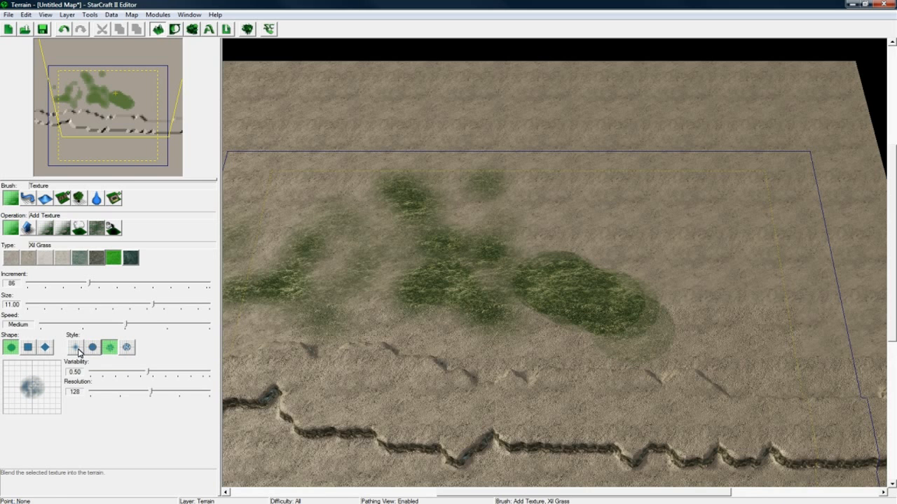
left_click(76, 349)
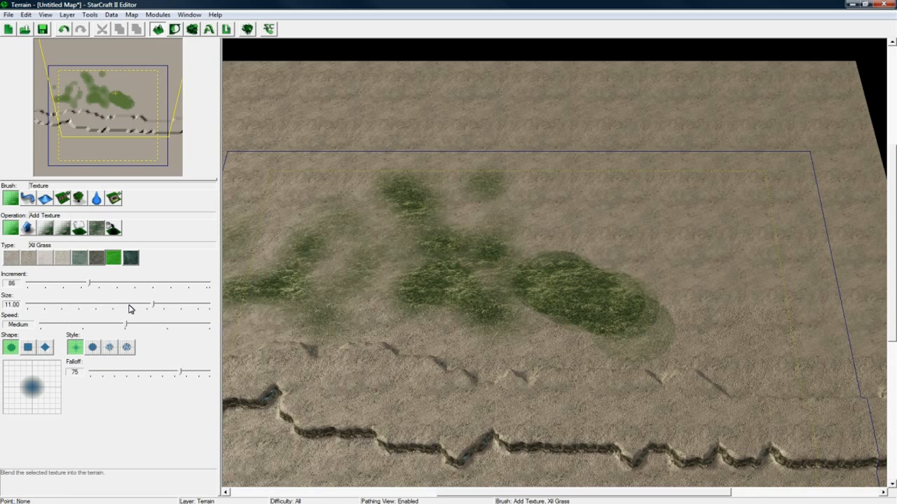
Enlarge the brush to size 15.50 and spread Xil Grass over the eastern and western parts of the grass area
right_click_drag(315, 309, 290, 324)
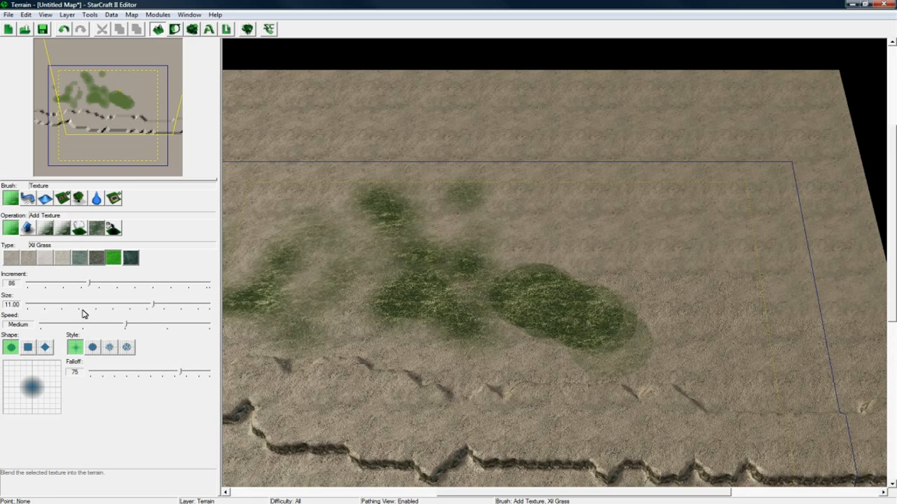
mouse_move(617, 273)
left_mouse_down()
mouse_move(573, 252)
mouse_move(563, 257)
mouse_move(576, 290)
left_mouse_up()
mouse_move(507, 345)
left_mouse_down()
mouse_move(592, 360)
mouse_move(715, 287)
left_mouse_up()
left_click_drag(153, 305, 206, 305)
mouse_move(592, 250)
left_mouse_down()
mouse_move(644, 231)
mouse_move(704, 276)
mouse_move(642, 357)
mouse_move(532, 378)
mouse_move(579, 358)
mouse_move(736, 378)
mouse_move(481, 250)
mouse_move(399, 361)
mouse_move(361, 351)
left_mouse_up()
mouse_move(322, 348)
right_mouse_down()
mouse_move(435, 339)
mouse_move(445, 330)
right_mouse_up()
mouse_move(436, 313)
left_mouse_down()
mouse_move(379, 226)
mouse_move(361, 218)
left_mouse_up()
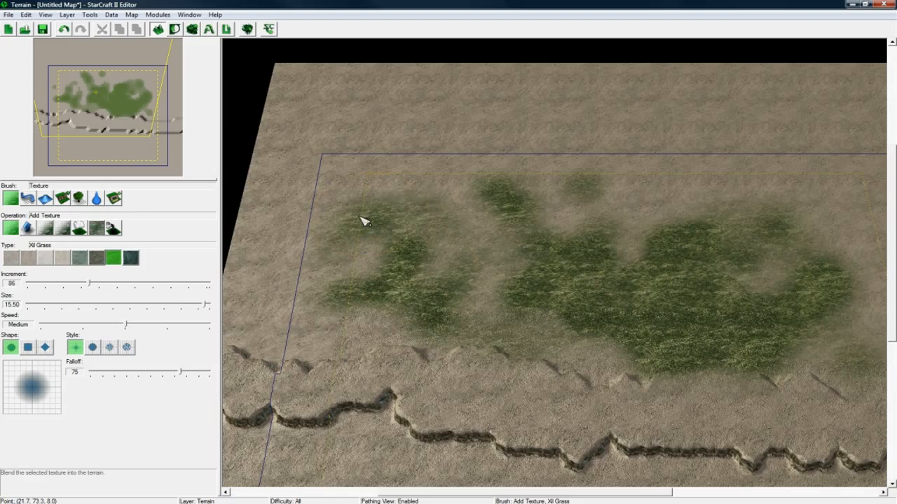
Paint Xil Rock Dark spots around the grass area and blend Xil Rock Cracked along its southern and northeastern edges
left_click(129, 259)
mouse_move(454, 312)
left_mouse_down()
mouse_move(528, 338)
mouse_move(566, 334)
left_mouse_up()
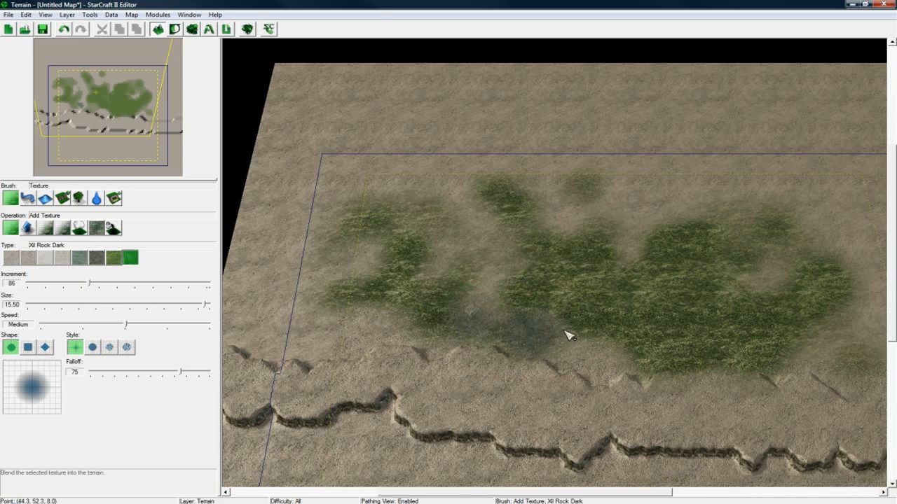
right_click_drag(615, 321, 536, 336)
mouse_move(527, 365)
left_mouse_down()
mouse_move(528, 372)
mouse_move(519, 367)
left_mouse_up()
left_click_drag(661, 304, 638, 286)
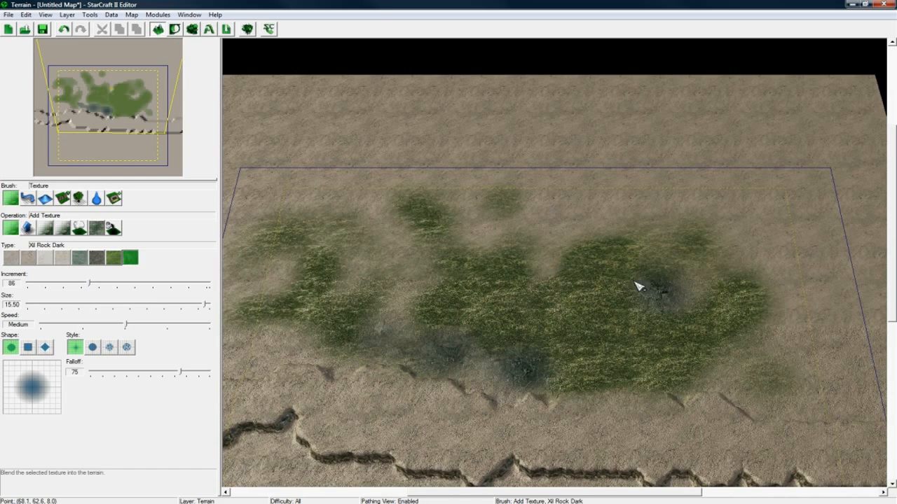
left_click_drag(491, 236, 496, 259)
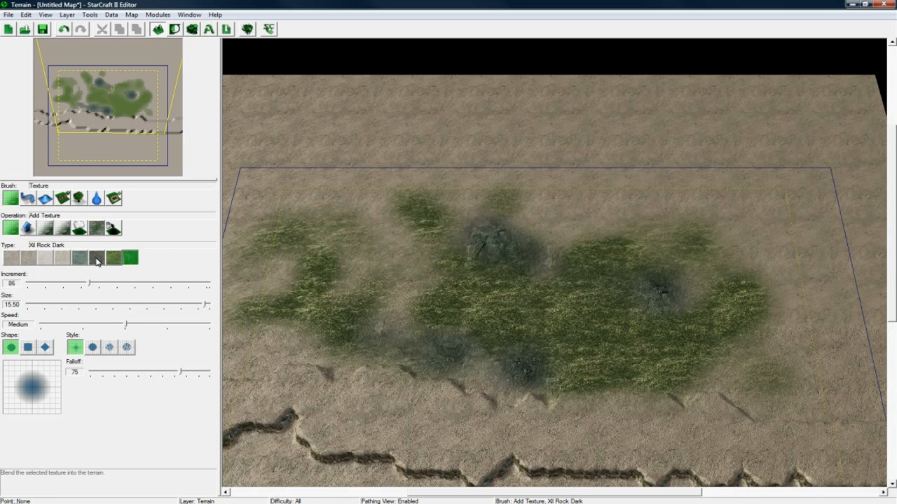
mouse_move(558, 357)
left_mouse_down()
mouse_move(563, 372)
mouse_move(518, 340)
left_mouse_up()
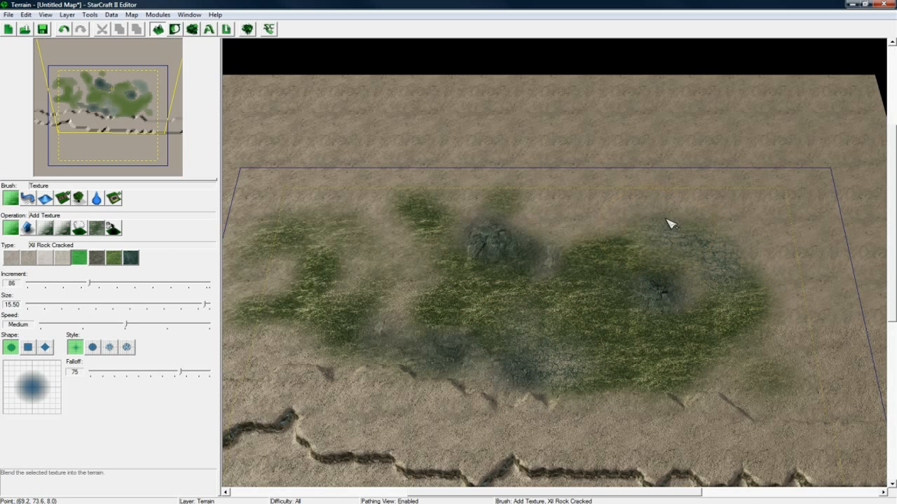
left_click_drag(748, 243, 774, 259)
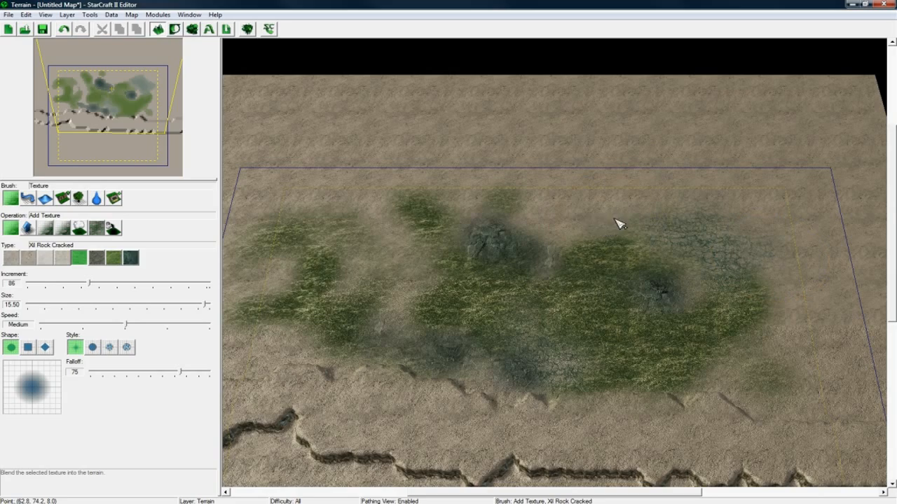
Examine how the grass, dark rock and cracked rock textures blend together, both up close and from farther away
scroll(610, 334, "up", 6)
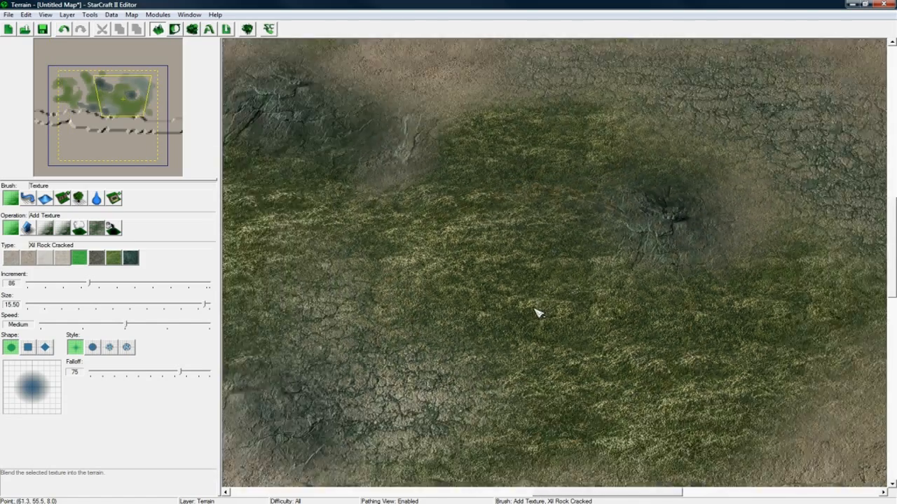
scroll(538, 313, "down", 2)
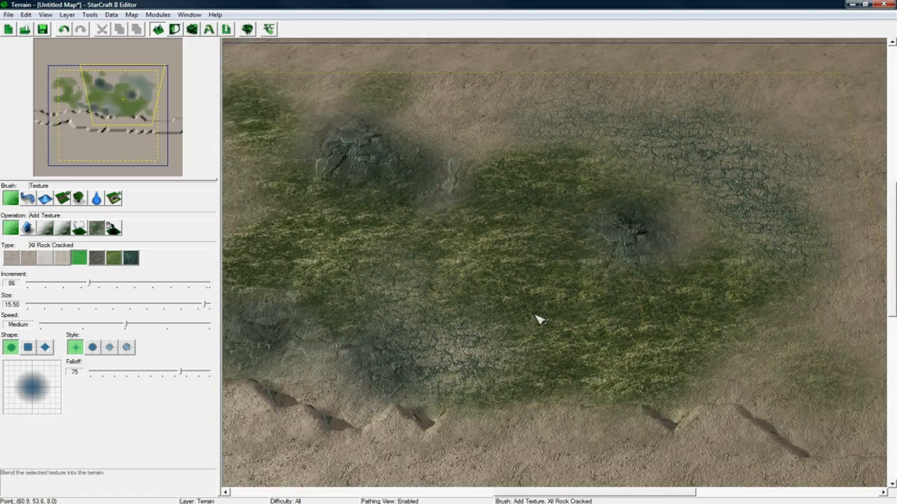
scroll(543, 318, "up", 3)
scroll(542, 319, "down", 5)
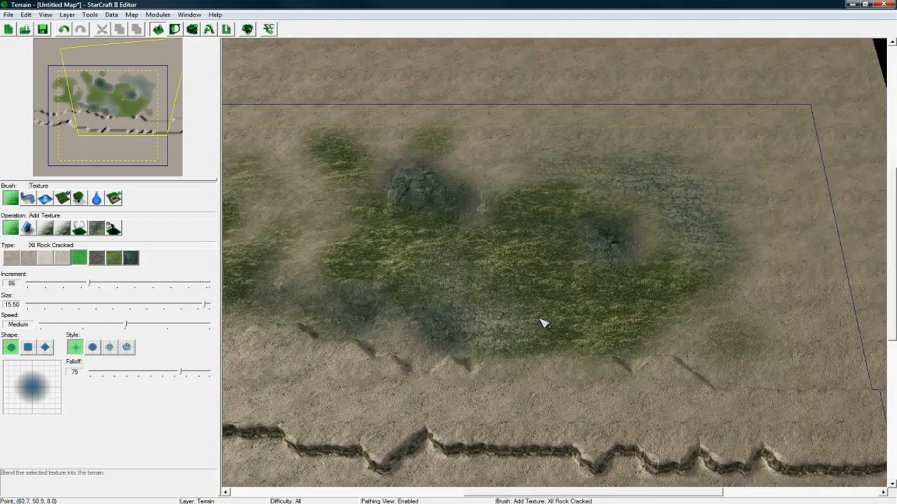
scroll(539, 320, "up", 4)
scroll(545, 315, "down", 3)
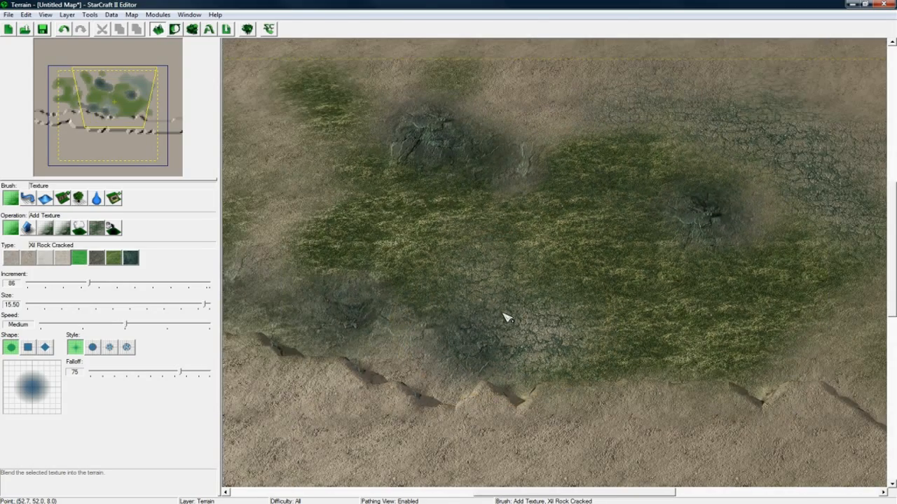
scroll(530, 320, "down", 4)
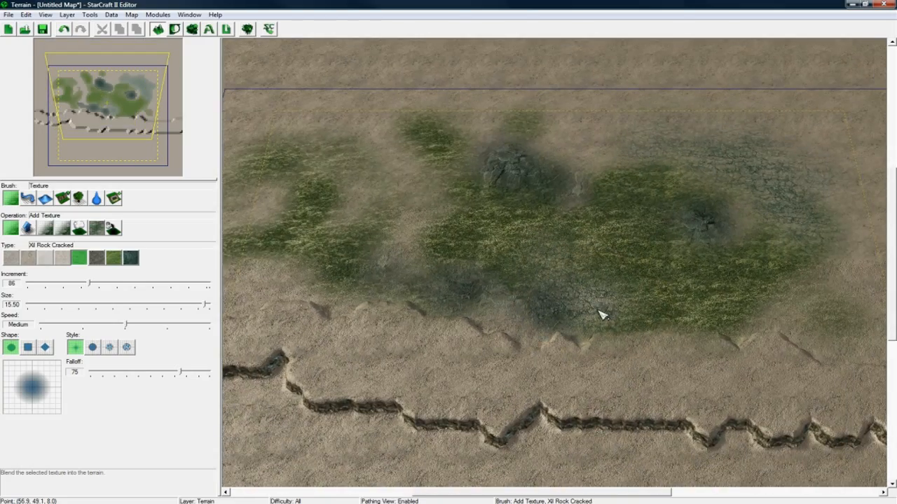
scroll(603, 311, "up", 3)
scroll(606, 309, "down", 3)
right_click_drag(584, 275, 649, 280, "ctrl")
right_click_drag(653, 332, 599, 356, "ctrl")
scroll(617, 343, "up", 3)
right_click_drag(659, 316, 593, 267, "ctrl")
scroll(605, 315, "up", 5)
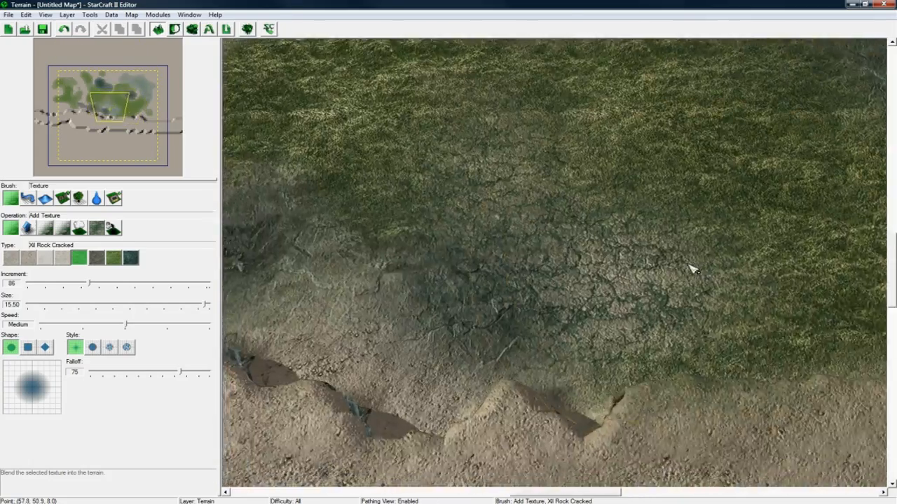
scroll(561, 297, "down", 8)
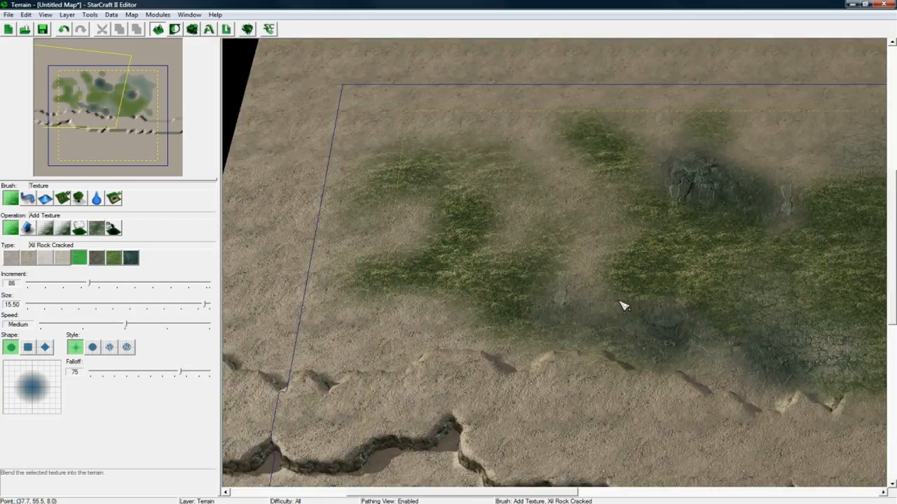
Spread Xil Sand across the low ground south of the cliff line, from its western to its eastern side
right_click_drag(623, 306, 491, 307)
right_click_drag(379, 441, 410, 185)
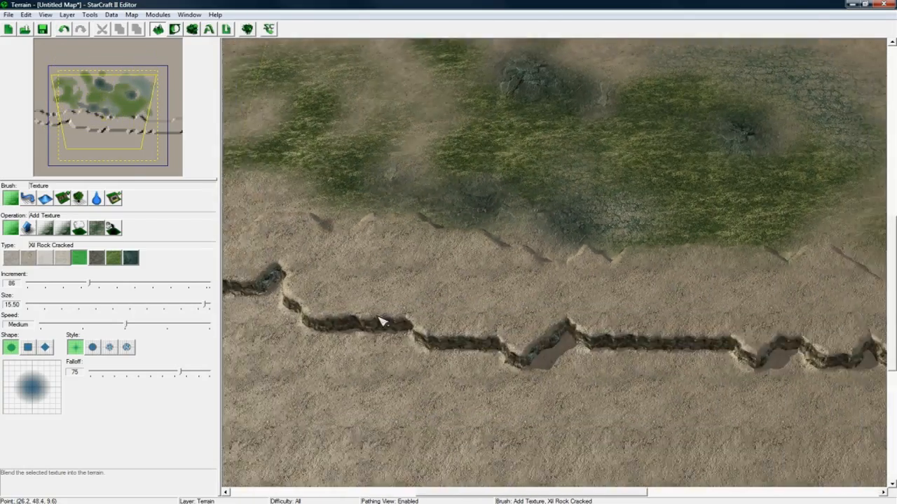
right_click_drag(365, 304, 403, 295)
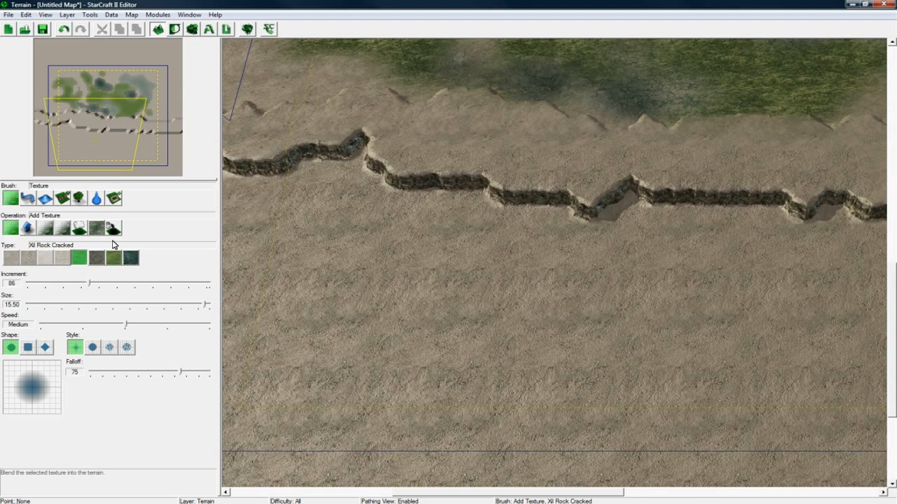
left_click(10, 258)
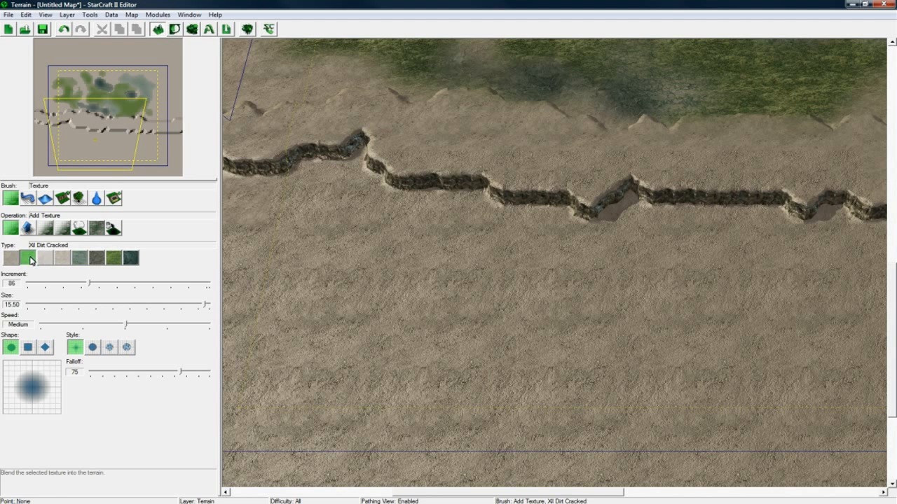
mouse_move(378, 258)
left_mouse_down()
mouse_move(358, 338)
mouse_move(366, 405)
mouse_move(523, 304)
mouse_move(596, 290)
mouse_move(646, 342)
mouse_move(742, 272)
left_mouse_up()
right_click_drag(743, 271, 550, 284)
mouse_move(550, 284)
left_mouse_down()
mouse_move(584, 361)
mouse_move(729, 299)
mouse_move(699, 396)
mouse_move(504, 352)
mouse_move(510, 280)
mouse_move(662, 289)
left_mouse_up()
right_click_drag(611, 285, 732, 290)
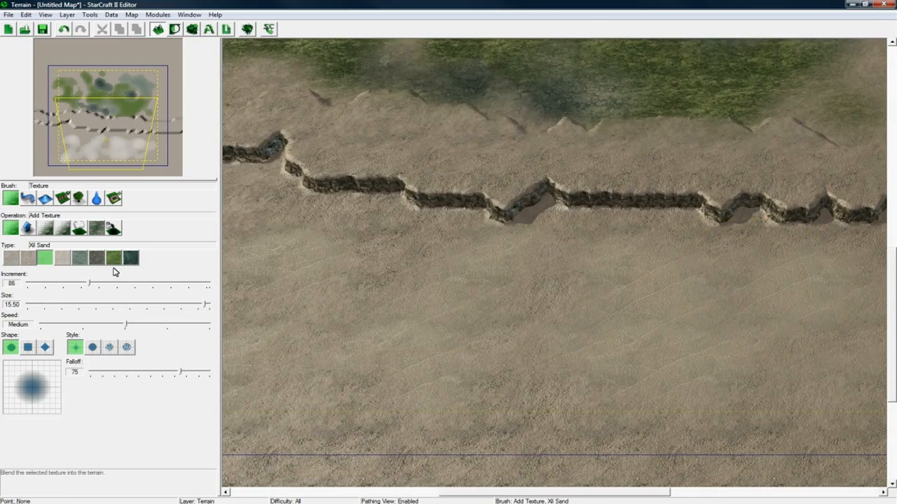
Dab Xil Dirt Cracked patches onto the sandy plain south of the cliffs
left_click(30, 259)
right_click_drag(436, 301, 396, 257)
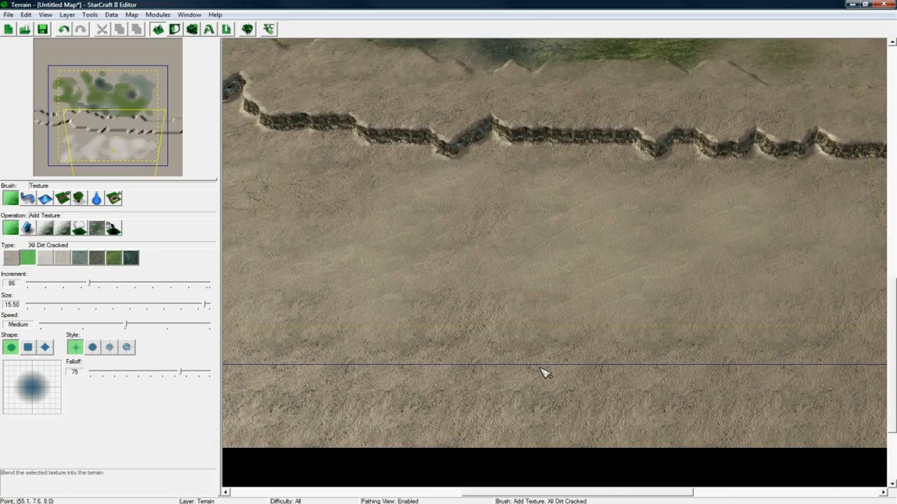
left_click(676, 196)
right_click_drag(439, 199, 482, 225)
Raise gentle mounds across the sandy southern plain with the Height brush's Raise operation
left_click(44, 199)
right_click_drag(364, 262, 377, 265)
right_click_drag(280, 241, 335, 245)
mouse_move(271, 331)
left_mouse_down()
mouse_move(347, 292)
mouse_move(509, 276)
mouse_move(565, 240)
mouse_move(281, 308)
left_mouse_up()
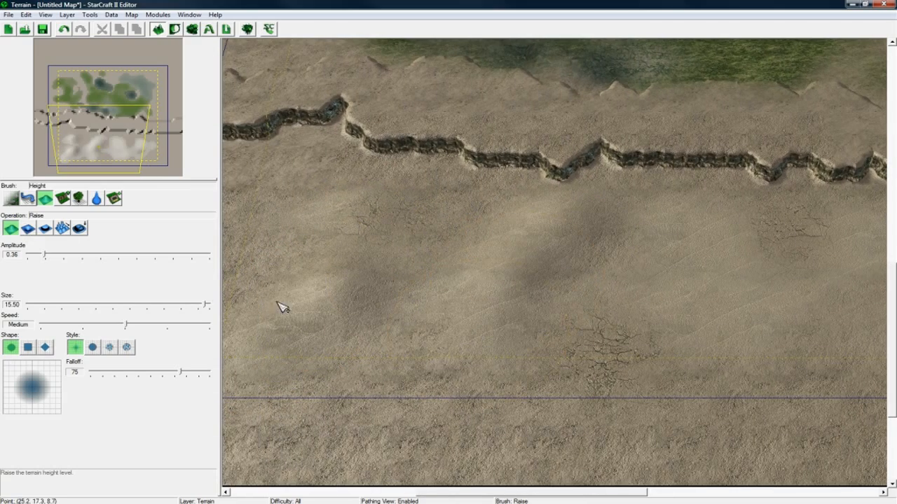
right_click_drag(499, 300, 466, 305)
mouse_move(564, 305)
left_mouse_down()
mouse_move(614, 283)
mouse_move(690, 223)
mouse_move(692, 331)
left_mouse_up()
middle_click_drag(697, 337, 368, 391)
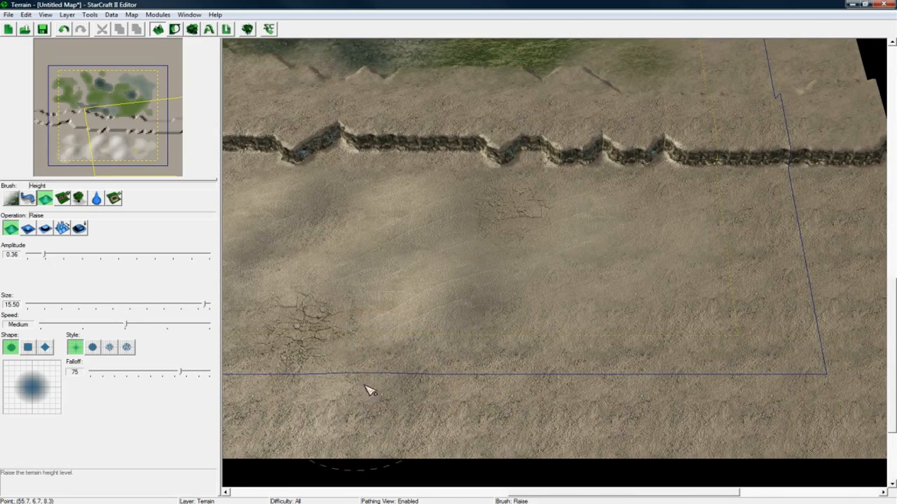
right_click_drag(626, 243, 651, 299)
Apply the height Noise operation at amplitude 0.50 across the sandy plain to roughen its surface
right_click_drag(688, 188, 846, 245)
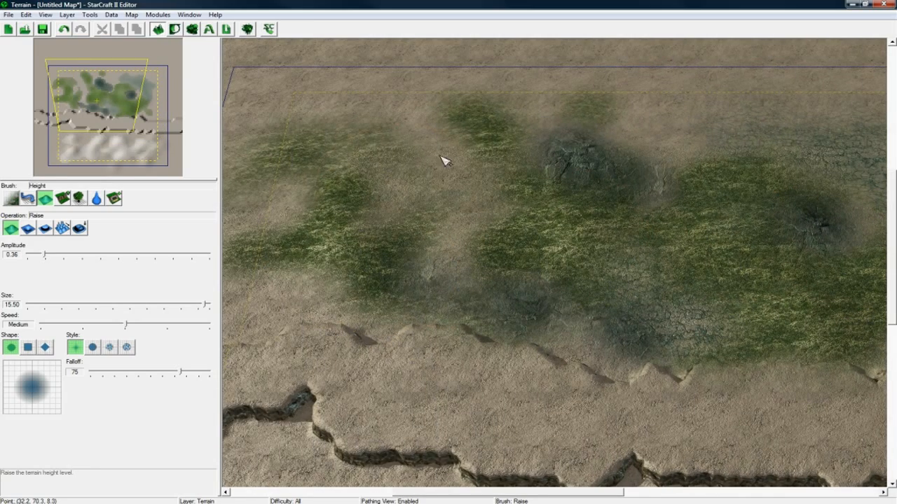
mouse_move(622, 215)
right_mouse_down()
mouse_move(568, 185)
mouse_move(579, 203)
right_mouse_up()
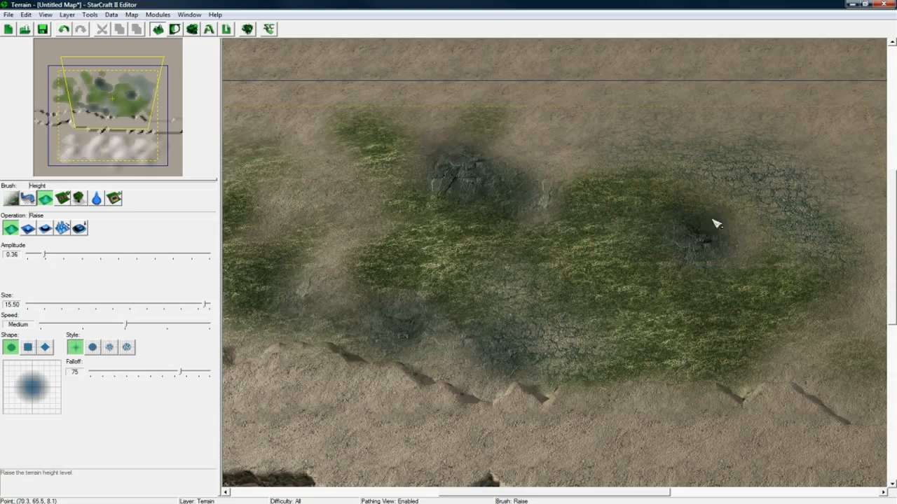
right_click_drag(380, 345, 397, 286)
left_click(63, 228)
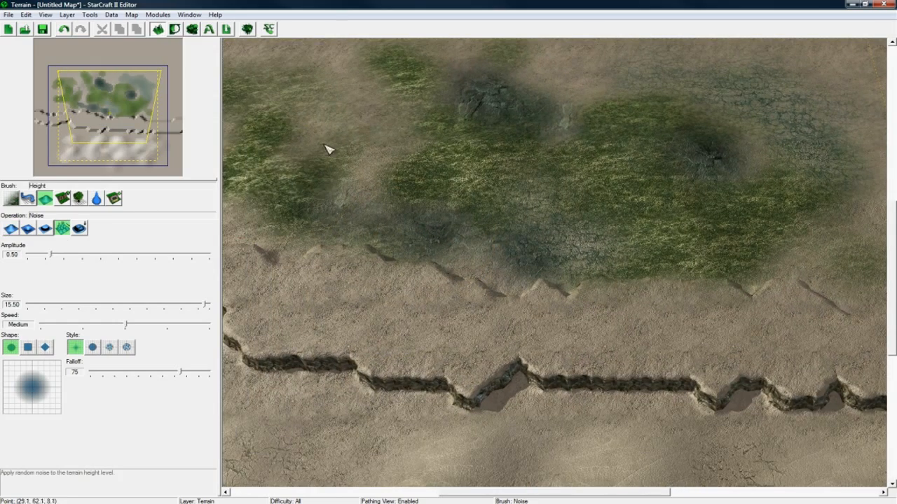
right_click_drag(571, 232, 565, 112)
mouse_move(430, 302)
left_mouse_down()
mouse_move(295, 229)
mouse_move(305, 225)
left_mouse_up()
right_click_drag(542, 277, 440, 232)
mouse_move(456, 287)
left_mouse_down()
mouse_move(623, 186)
mouse_move(740, 222)
mouse_move(761, 277)
left_mouse_up()
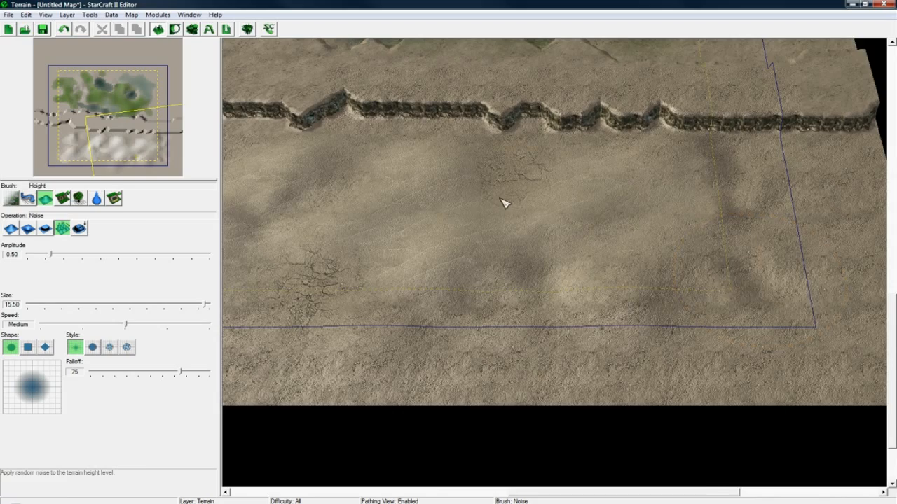
right_click_drag(502, 199, 559, 225)
Disallow foliage over the southern plain, the cliffs and the southern edge of the grass area
left_click(82, 201)
mouse_move(492, 228)
right_mouse_down()
mouse_move(510, 291)
mouse_move(544, 220)
right_mouse_up()
scroll(536, 264, "down", 2)
scroll(522, 270, "down", 2)
scroll(521, 275, "up", 2)
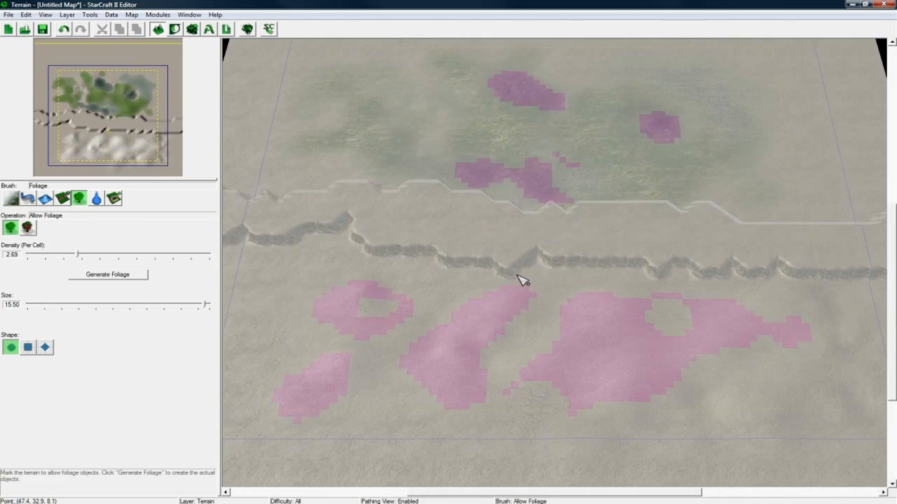
left_click(30, 230)
scroll(374, 265, "down", 2)
mouse_move(369, 303)
left_mouse_down()
mouse_move(273, 324)
mouse_move(292, 406)
mouse_move(841, 404)
mouse_move(714, 364)
mouse_move(399, 356)
mouse_move(737, 316)
mouse_move(811, 350)
mouse_move(843, 334)
mouse_move(728, 300)
mouse_move(576, 315)
mouse_move(372, 308)
mouse_move(340, 248)
mouse_move(405, 267)
mouse_move(694, 262)
mouse_move(775, 248)
mouse_move(716, 228)
mouse_move(489, 242)
mouse_move(345, 196)
mouse_move(631, 212)
mouse_move(795, 194)
mouse_move(619, 217)
left_mouse_up()
middle_click_drag(550, 190, 567, 254)
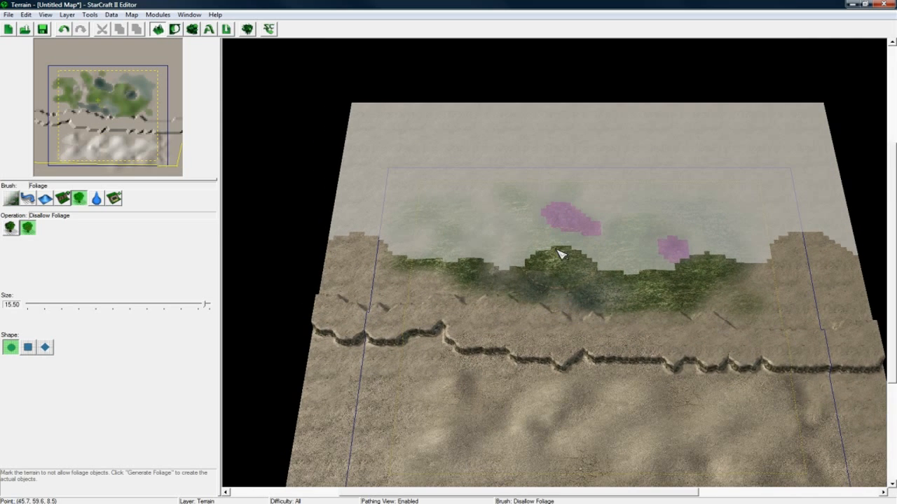
Disallow foliage over the remaining northern part of the map, including the rest of the grass
mouse_move(363, 110)
left_mouse_down()
mouse_move(371, 176)
mouse_move(434, 138)
mouse_move(386, 184)
left_mouse_up()
mouse_move(471, 149)
left_mouse_down()
mouse_move(486, 114)
mouse_move(506, 222)
mouse_move(553, 154)
mouse_move(596, 196)
mouse_move(626, 98)
mouse_move(667, 282)
mouse_move(667, 112)
mouse_move(622, 176)
left_mouse_up()
mouse_move(669, 245)
left_mouse_down()
mouse_move(651, 161)
mouse_move(778, 112)
mouse_move(711, 163)
left_mouse_up()
mouse_move(709, 131)
left_mouse_down()
mouse_move(763, 258)
mouse_move(815, 236)
mouse_move(824, 133)
left_mouse_up()
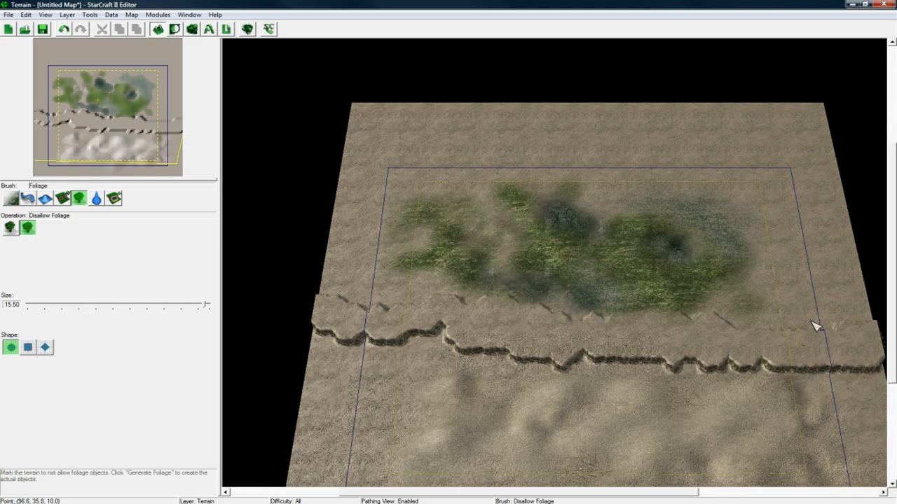
Switch to the Doodads layer over the grass area and search the doodads for "tree"
scroll(626, 264, "up", 5)
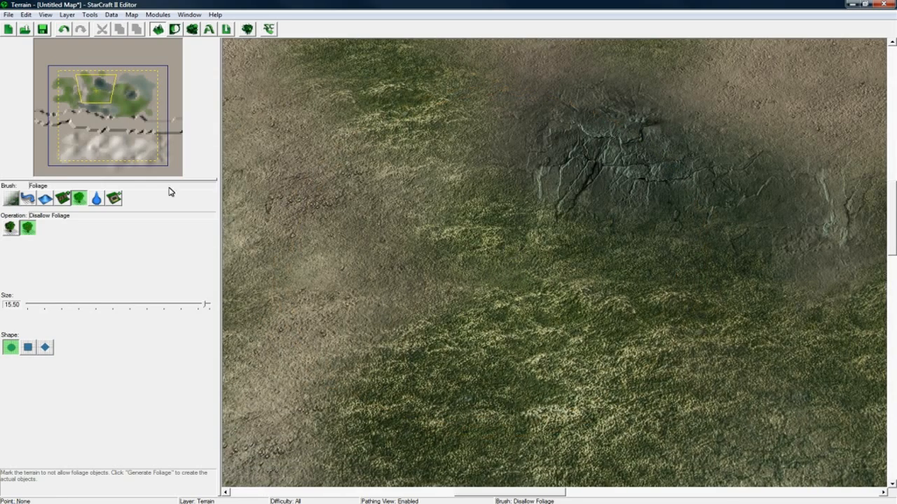
key("d")
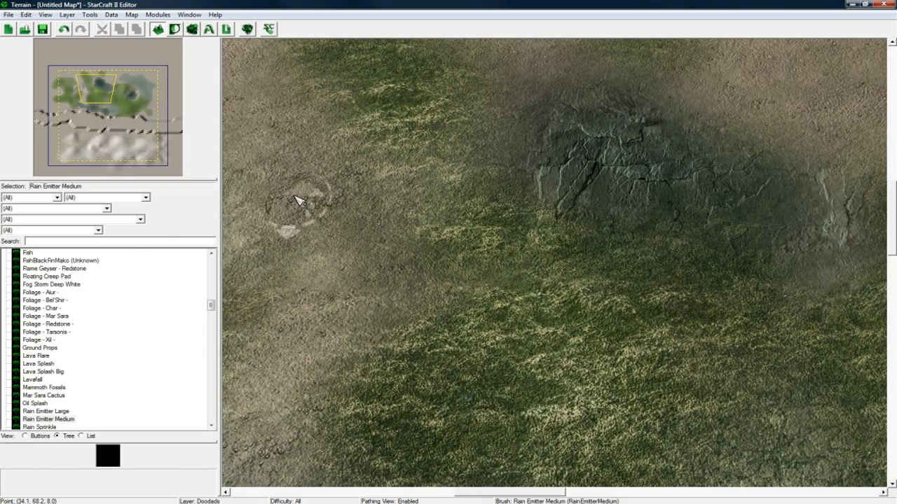
left_click(132, 244)
type("tree")
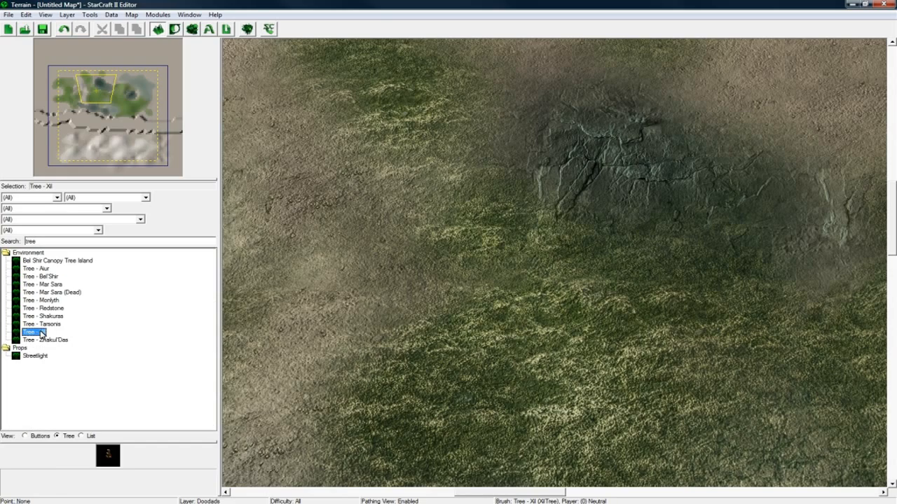
key("Left")
left_click(424, 277)
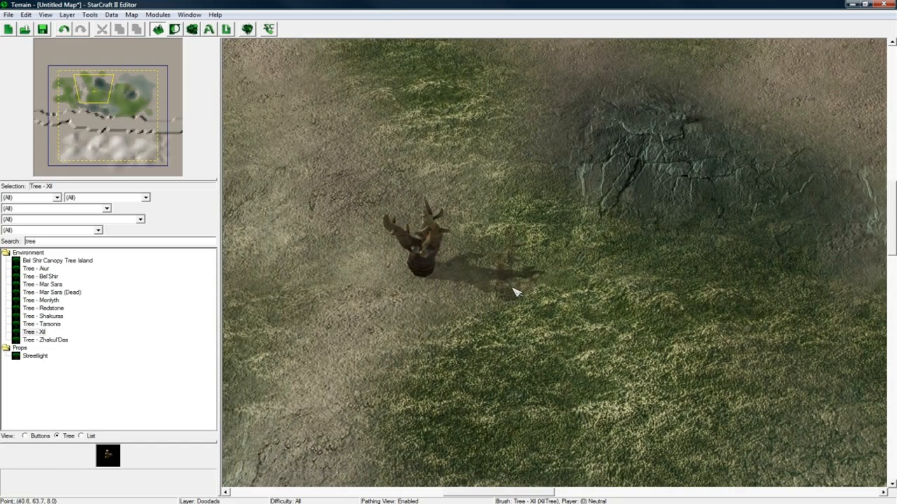
key("ctrl+z")
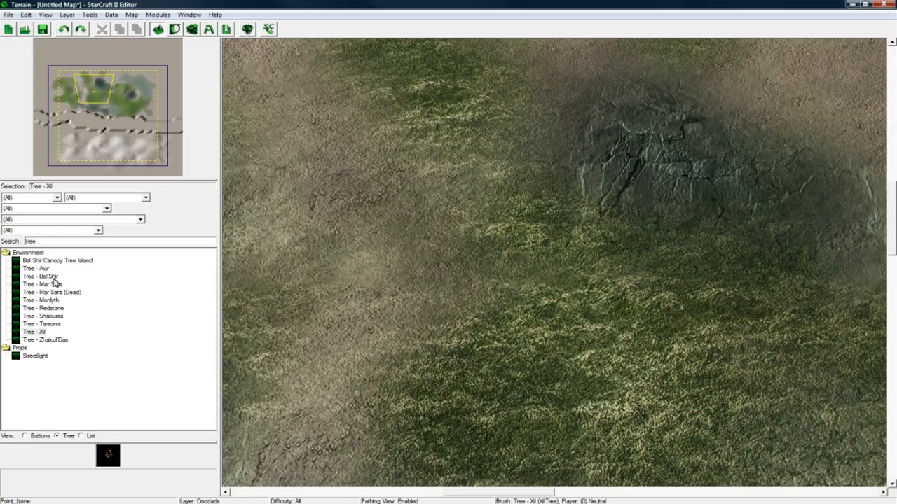
Place four Tree - Aiur doodads around the western part of the grass area
left_click(44, 270)
key("Left")
left_click(474, 252)
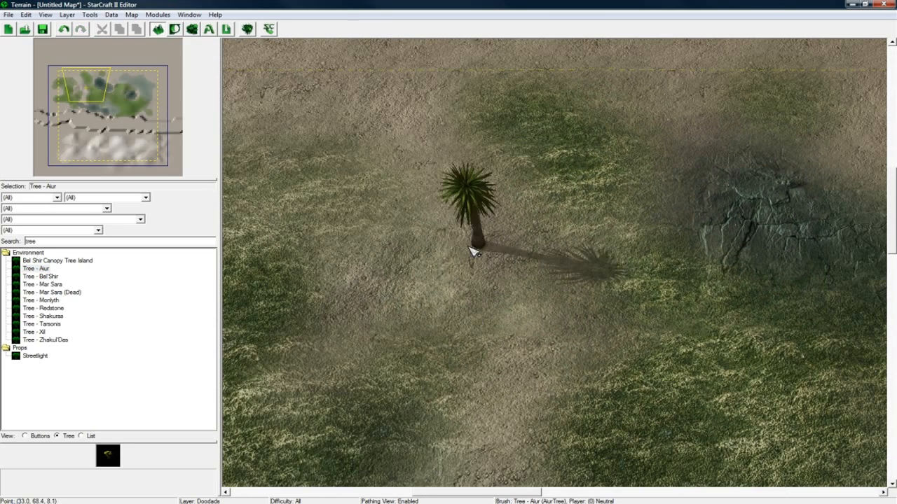
key("Left")
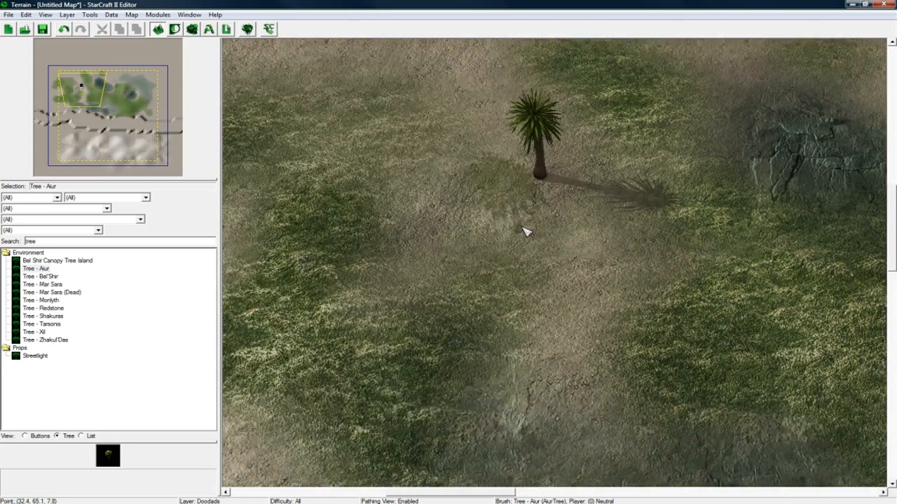
key("Left")
left_click(424, 225)
key("Down")
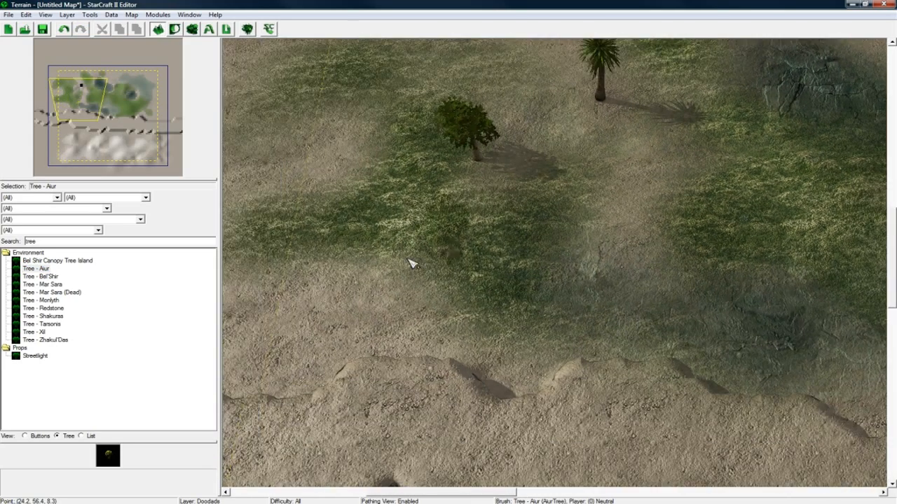
left_click(410, 254)
key("Right")
left_click(506, 256)
key("Right")
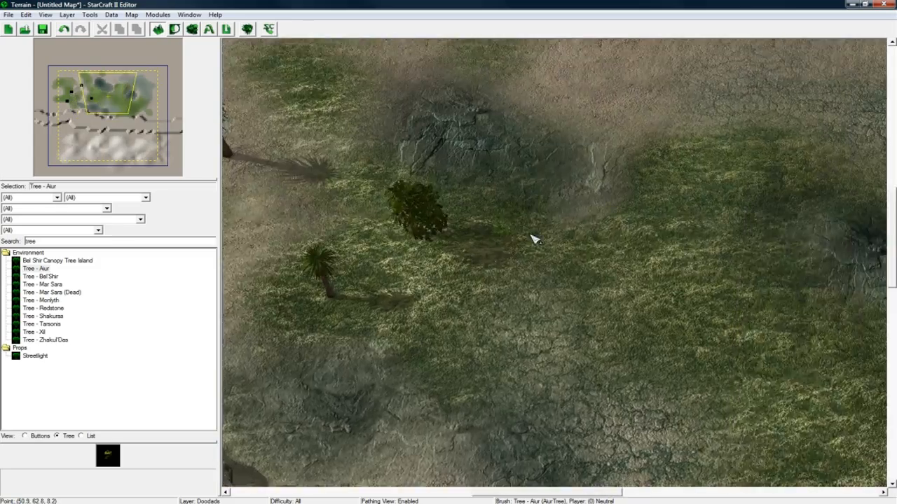
Scatter six more Tree - Aiur doodads over the central and eastern parts of the grass area
key("Up")
left_click(536, 238)
right_click_drag(536, 238, 464, 201)
left_click(604, 194)
left_click(490, 348)
right_click_drag(490, 348, 364, 259)
left_click(468, 325)
left_click(608, 209)
right_click_drag(615, 207, 512, 304)
left_click(541, 261)
Place four Tree - Bel'Shir doodads on the western and middle parts of the sandy plain
right_click_drag(426, 262, 784, 119)
right_click_drag(443, 354, 449, 248)
left_click(55, 277)
left_click(319, 231)
left_click(278, 309)
left_click(563, 358)
right_click_drag(606, 329, 359, 381)
left_click(470, 251)
Add three more Tree - Bel'Shir doodads toward the eastern side of the sandy plain
right_click_drag(610, 269, 412, 272)
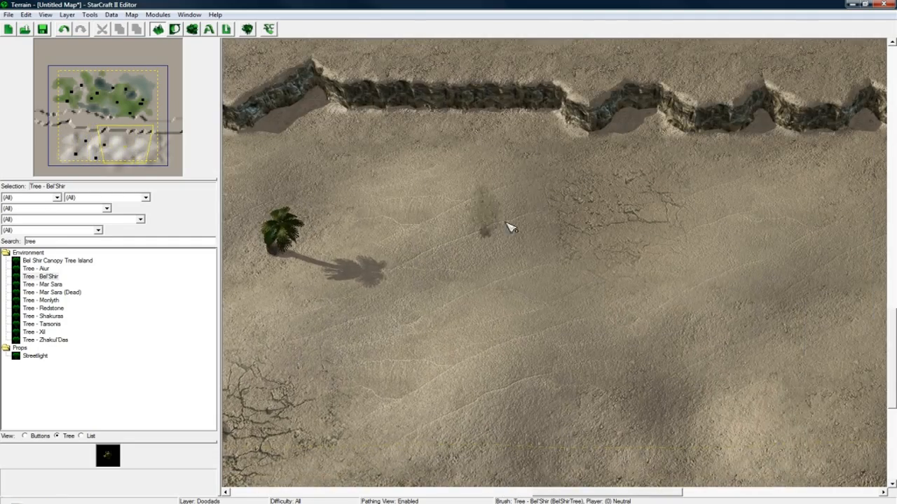
left_click(523, 206)
right_click_drag(589, 280, 543, 184)
left_click(538, 323)
right_click_drag(658, 253, 359, 383)
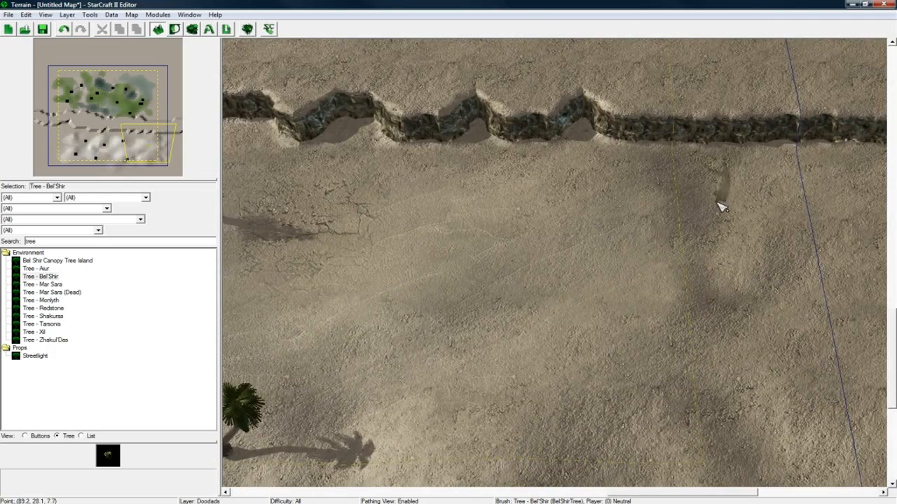
left_click(721, 205)
right_click_drag(518, 263, 682, 271)
Search the doodads for "rock" and place five Rock Large doodads beside the palms and in the sandy plain's northwest
right_click_drag(614, 273, 218, 306)
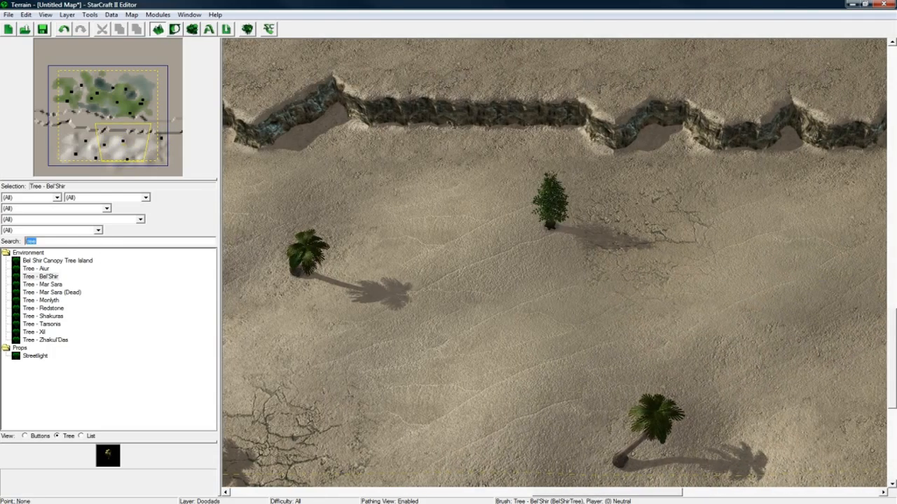
type("rock")
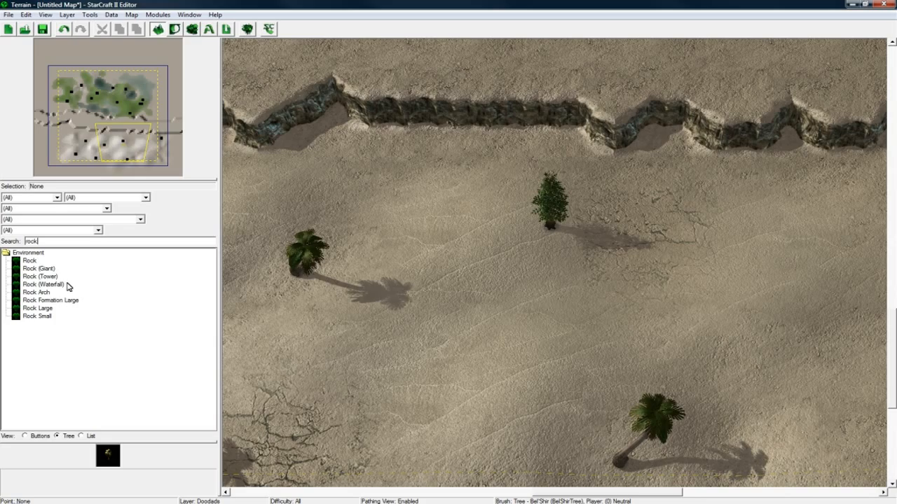
left_click(43, 310)
left_click(354, 301)
right_click_drag(354, 300, 647, 267)
left_click(532, 373)
right_click_drag(450, 284, 636, 419)
left_click(448, 221)
left_click(416, 211)
left_click(436, 250)
Place four Rock Large doodads on the dark rock patches within and around the grass area
right_click_drag(550, 117, 382, 366)
left_click(460, 289)
right_click_drag(536, 200, 400, 306)
left_click(429, 197)
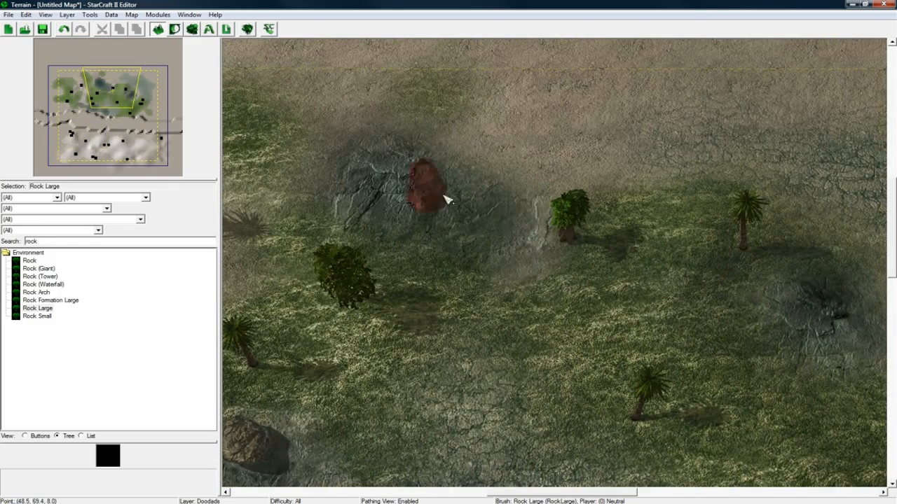
left_click(482, 171)
mouse_move(560, 229)
right_mouse_down()
mouse_move(376, 218)
mouse_move(356, 179)
right_mouse_up()
right_click_drag(439, 261, 474, 172)
left_click(555, 175)
right_click_drag(407, 319, 624, 262)
right_click_drag(519, 338, 660, 222)
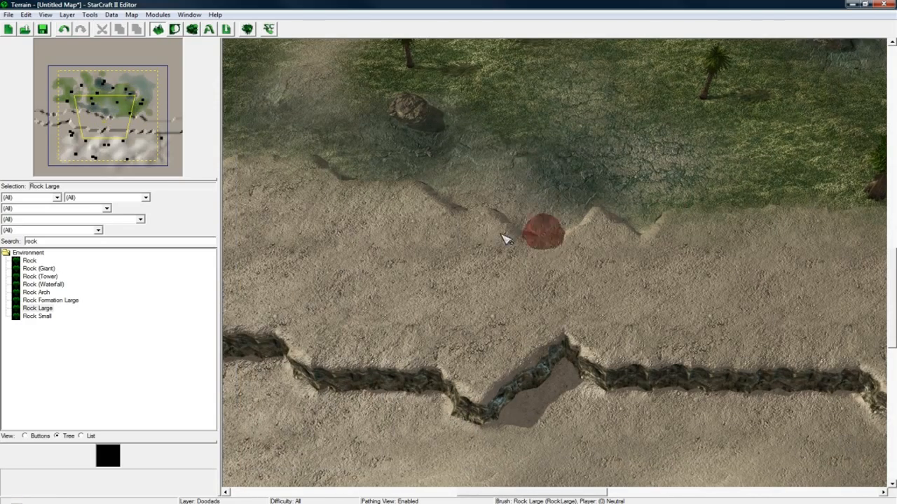
right_click_drag(442, 296, 370, 188)
right_click_drag(592, 379, 461, 294)
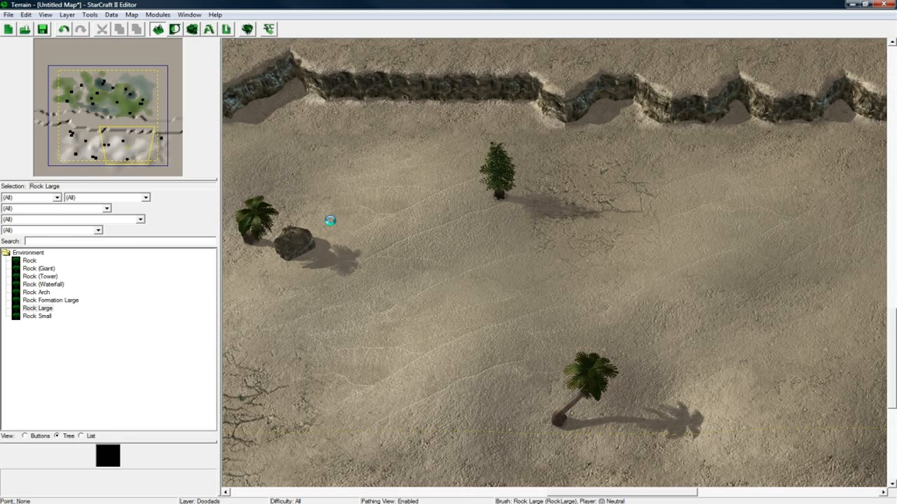
Return to the Terrain layer and set up the Allow Foliage brush at size 4.50
type("t")
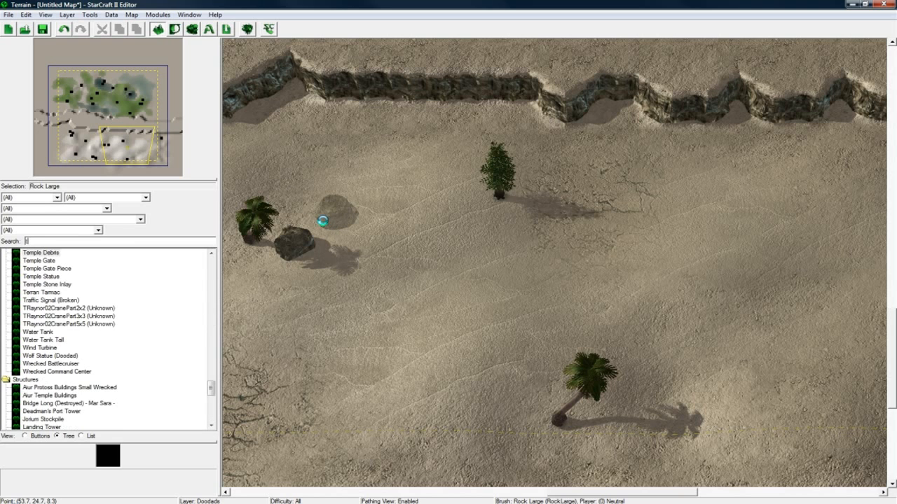
left_click(89, 14)
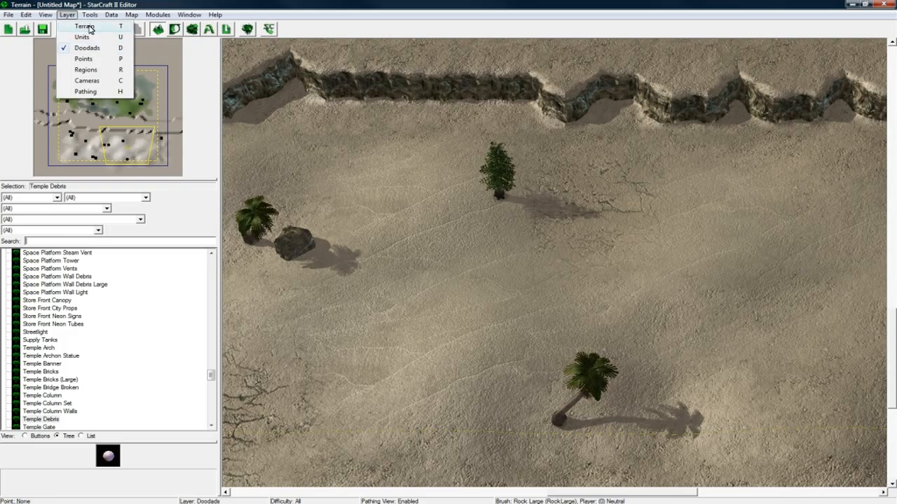
left_click(85, 26)
left_click(14, 226)
right_click_drag(398, 250, 447, 250)
right_click_drag(365, 293, 447, 301)
scroll(451, 306, "down", 2)
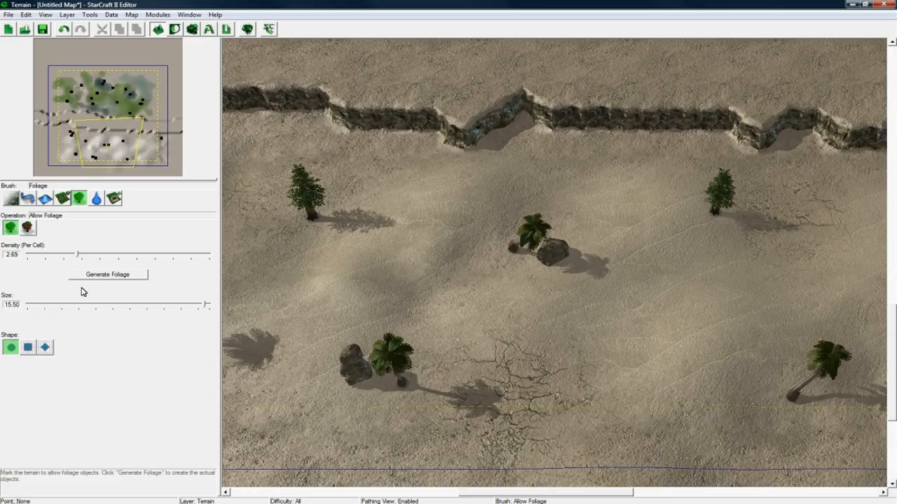
left_click(79, 305)
Paint an Allow Foliage patch around the tree in the northwest of the sandy plain
right_click_drag(344, 291, 426, 306)
right_click_drag(370, 276, 407, 305)
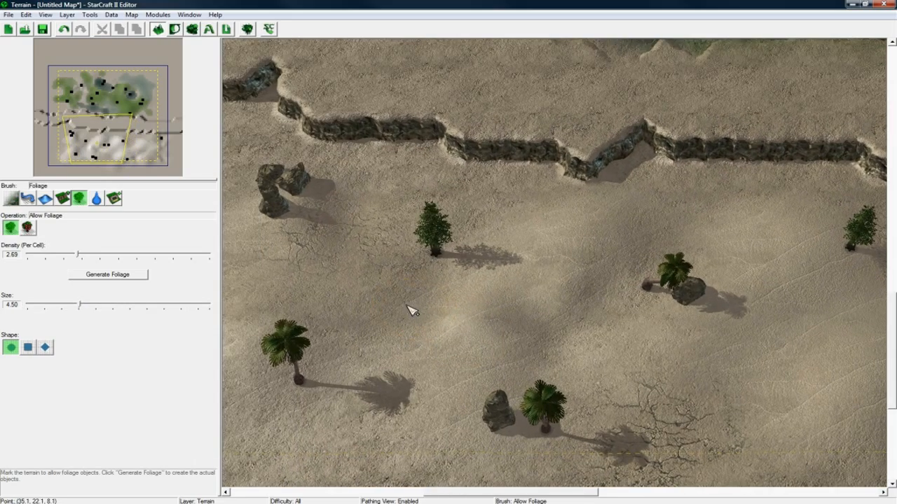
mouse_move(399, 246)
left_mouse_down()
mouse_move(407, 271)
mouse_move(530, 242)
left_mouse_up()
right_click_drag(530, 242, 584, 253)
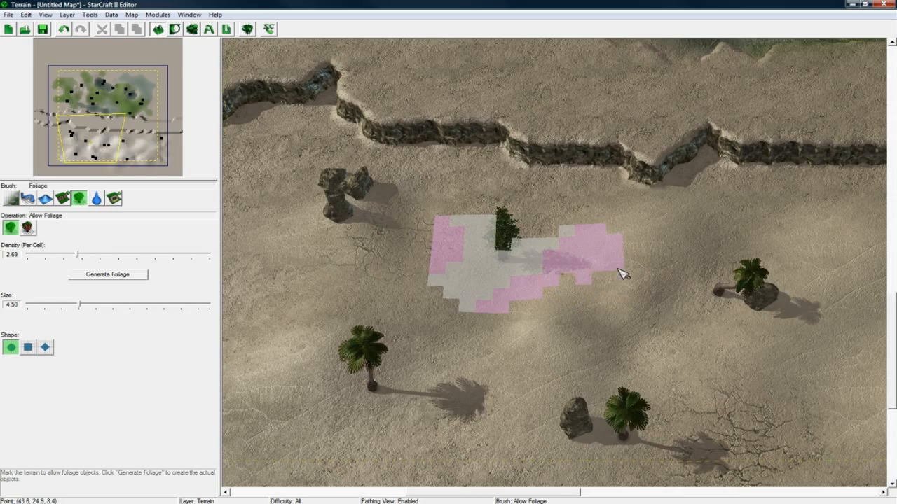
Paint several Allow Foliage patches across the western part of the grass area
mouse_move(598, 218)
right_mouse_down()
mouse_move(624, 292)
mouse_move(616, 335)
right_mouse_up()
mouse_move(614, 291)
left_mouse_down()
mouse_move(535, 285)
mouse_move(548, 247)
mouse_move(600, 226)
left_mouse_up()
mouse_move(600, 226)
right_mouse_down()
mouse_move(600, 287)
mouse_move(636, 296)
right_mouse_up()
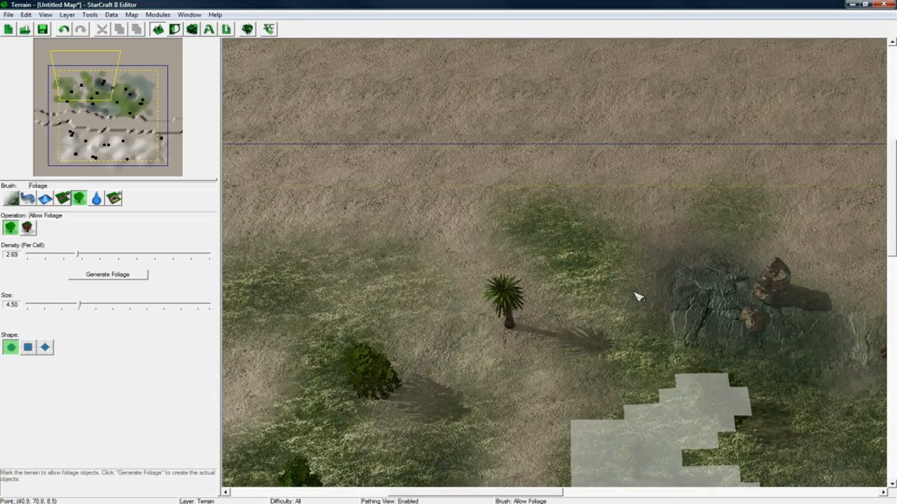
left_click_drag(636, 297, 706, 320)
right_click_drag(511, 354, 544, 260)
left_click_drag(539, 257, 534, 238)
mouse_move(461, 245)
left_mouse_down()
mouse_move(442, 302)
mouse_move(382, 332)
left_mouse_up()
left_click(379, 370)
Extend the Allow Foliage patches through the central and eastern parts of the grass area
right_click_drag(693, 318, 265, 316)
mouse_move(462, 307)
left_mouse_down()
mouse_move(484, 276)
mouse_move(430, 267)
mouse_move(612, 254)
mouse_move(648, 338)
left_mouse_up()
right_click_drag(556, 367, 548, 293)
left_click_drag(511, 298, 442, 341)
right_click_drag(517, 341, 337, 336)
mouse_move(548, 328)
left_mouse_down()
mouse_move(591, 329)
mouse_move(502, 424)
mouse_move(515, 407)
left_mouse_up()
Mark foliage areas around the sandy plain's northeastern tree and over the open sand farther east
right_click_drag(515, 407, 623, 263)
left_click_drag(561, 362, 494, 339)
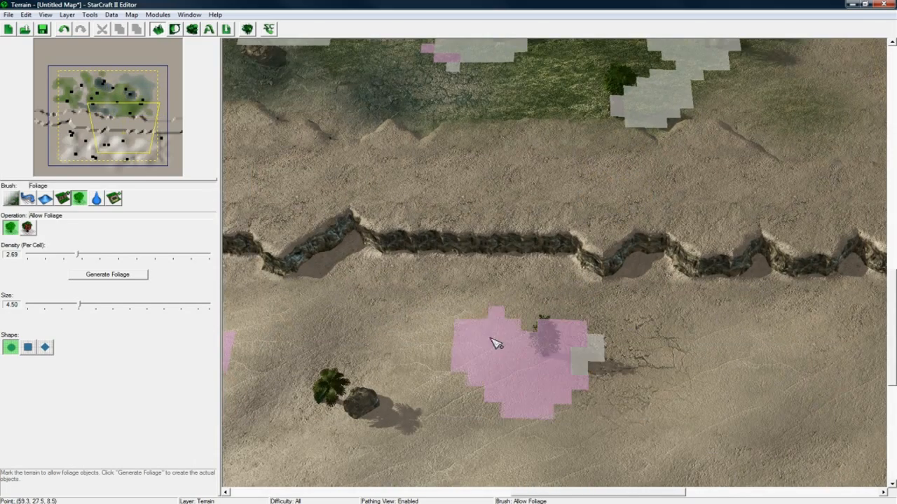
right_click_drag(548, 433, 512, 318)
left_click_drag(597, 320, 672, 301)
left_click_drag(778, 318, 797, 288)
left_click_drag(829, 260, 833, 257)
left_click(668, 380)
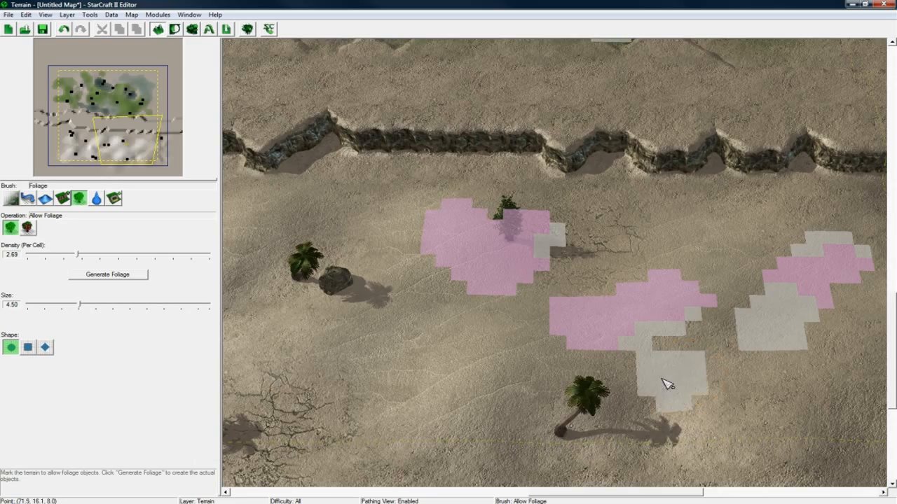
Allow foliage beside the leaning palm, across the south-central sand and around the central palm and rock
right_click_drag(663, 374, 638, 291)
left_click_drag(636, 290, 552, 316)
right_click_drag(526, 332, 700, 364)
mouse_move(627, 270)
left_mouse_down()
mouse_move(581, 346)
mouse_move(466, 321)
mouse_move(451, 305)
left_mouse_up()
left_click_drag(517, 224, 561, 237)
Paint Allow Foliage patches around the southern rock and palm, the southwestern palm and the northwestern rock group
right_click_drag(369, 318, 595, 326)
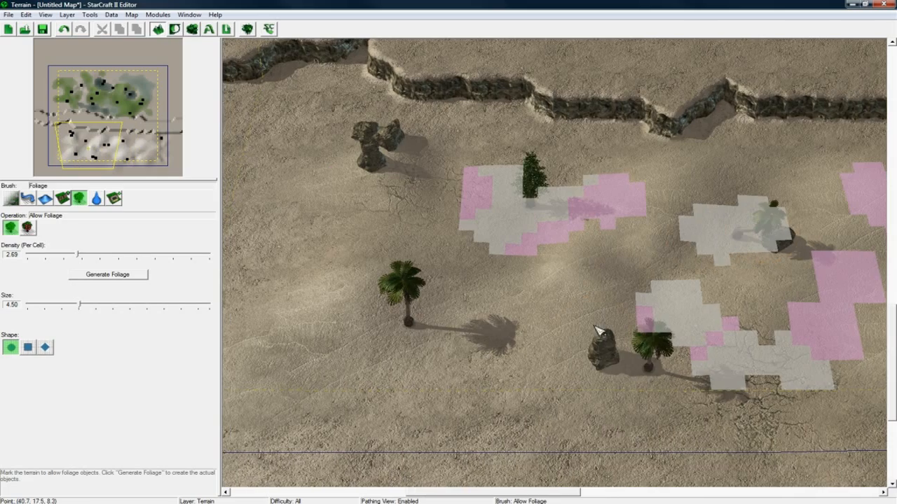
left_click_drag(595, 360, 645, 371)
left_click(414, 327)
right_click_drag(491, 330, 704, 350)
mouse_move(564, 214)
left_mouse_down()
mouse_move(573, 154)
mouse_move(500, 173)
left_mouse_up()
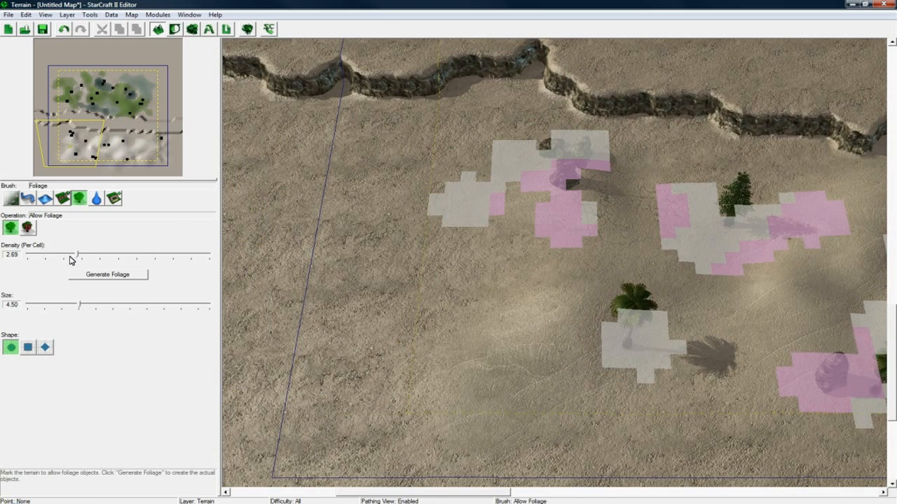
Generate the foliage at a density of 2.72 per cell, close the message window and release the brush
left_click(89, 275)
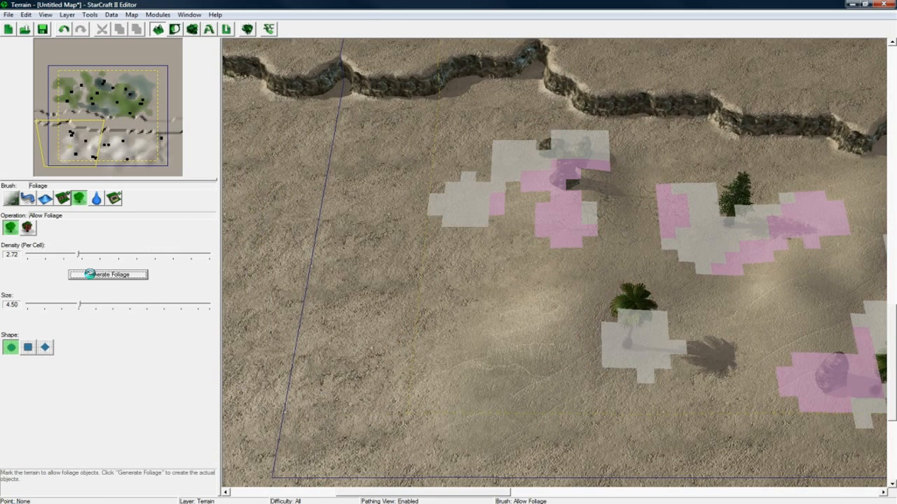
left_click(263, 395)
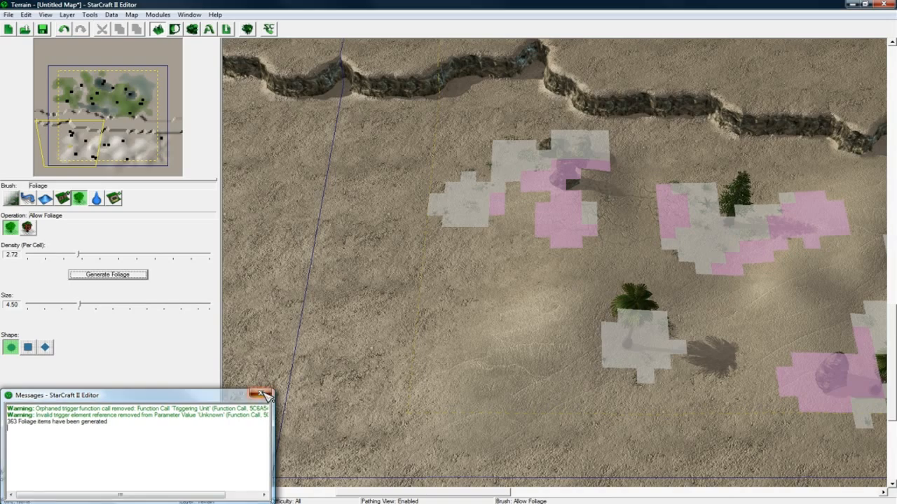
right_click(421, 337)
right_click_drag(525, 255, 492, 301)
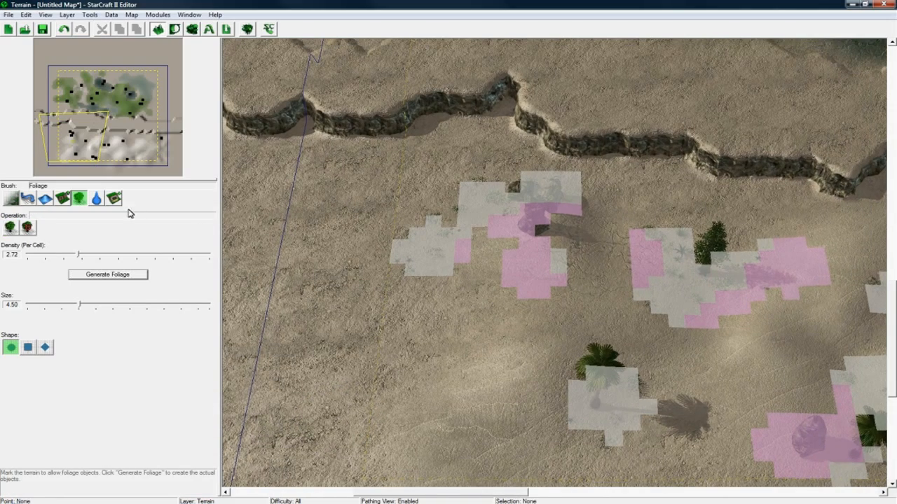
Switch to the Cliff brush to hide the foliage overlay and examine the generated plants across the grass area and sandy plain
left_click(67, 199)
right_click_drag(466, 249, 354, 252)
right_click_drag(616, 286, 466, 309)
right_click_drag(471, 126, 496, 372)
right_click_drag(483, 231, 495, 363)
right_click(569, 304)
right_click_drag(588, 304, 443, 301)
scroll(481, 303, "up", 3)
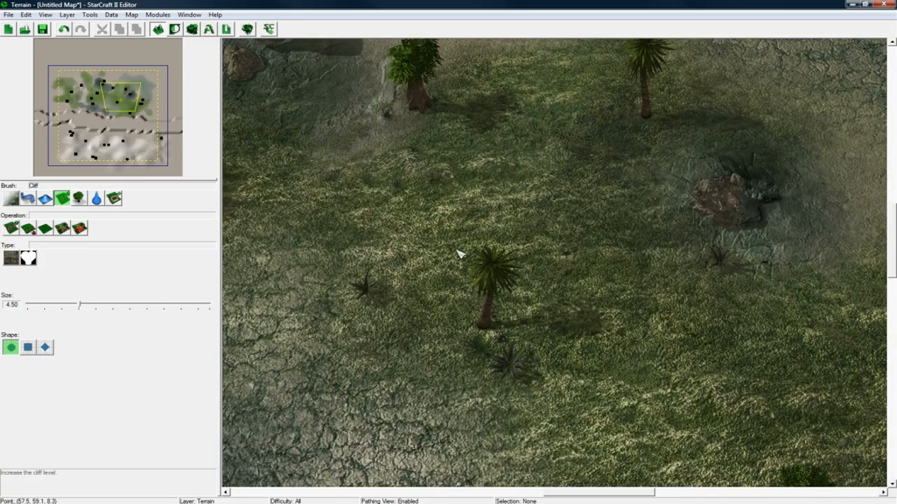
right_click_drag(450, 239, 494, 282)
right_click_drag(400, 253, 440, 274)
right_click_drag(407, 351, 552, 189)
scroll(515, 260, "down", 2)
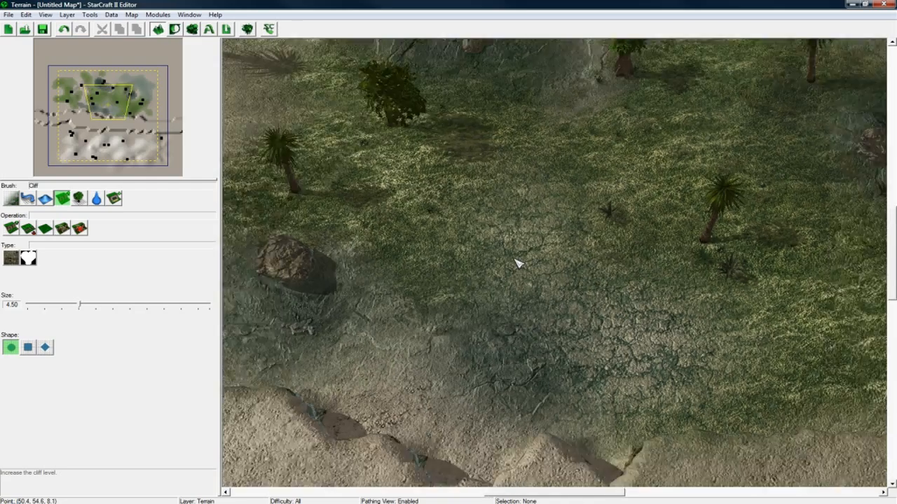
scroll(516, 263, "down", 2)
mouse_move(507, 269)
right_mouse_down()
mouse_move(509, 292)
mouse_move(595, 348)
mouse_move(506, 264)
right_mouse_up()
scroll(497, 266, "down", 3)
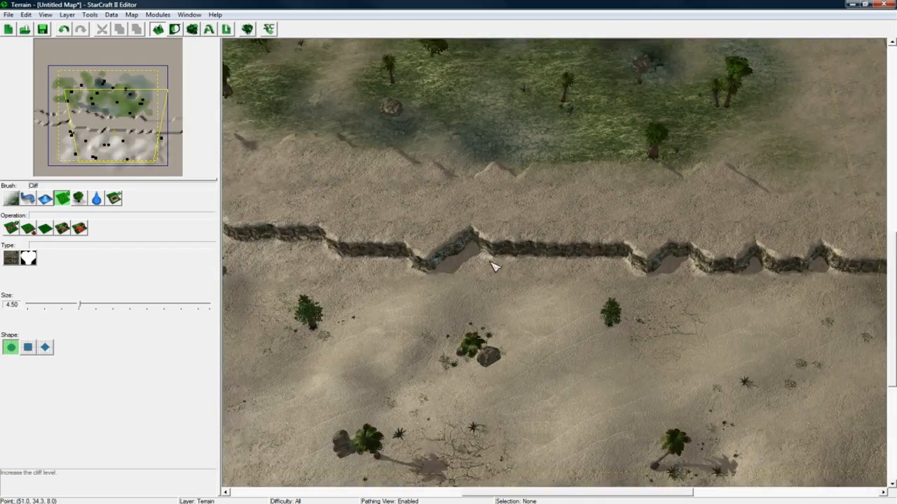
right_click_drag(460, 202, 524, 329)
scroll(525, 329, "up", 2)
Open the map's player properties and set Player 2's control to User
left_click(90, 15)
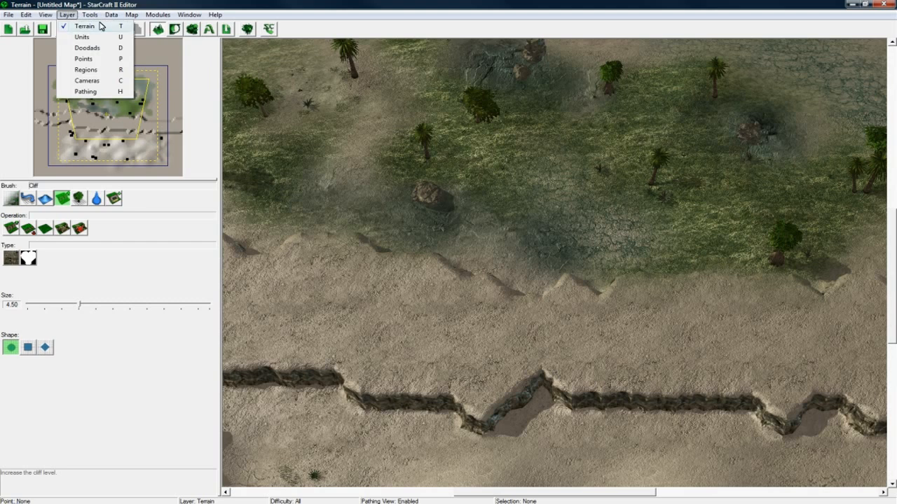
left_click(167, 85)
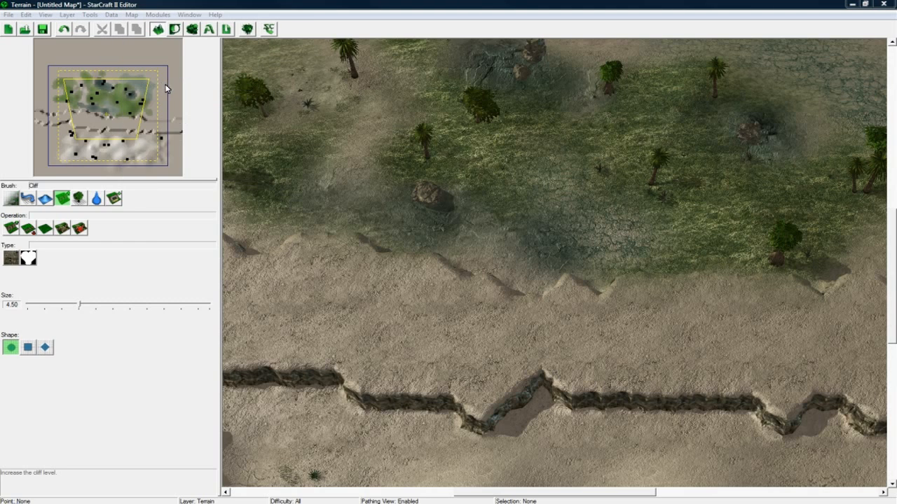
left_click(266, 177)
left_click(344, 186)
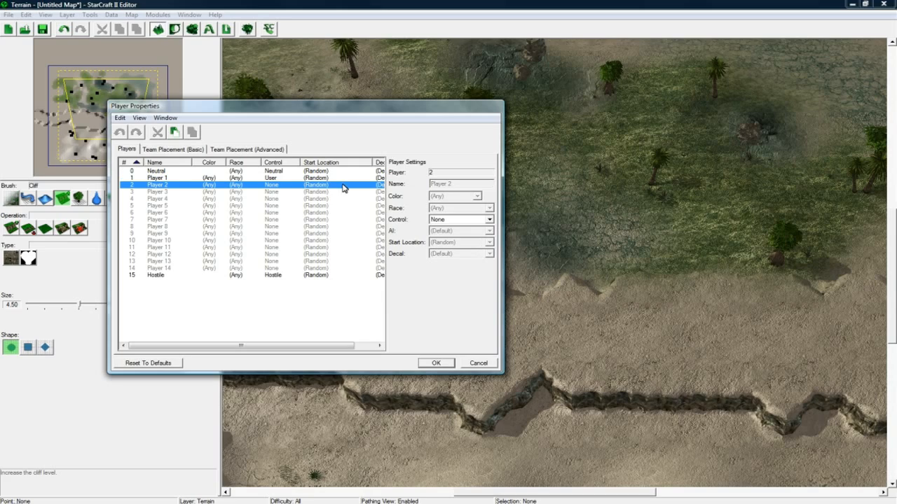
left_click(446, 221)
left_click(454, 253)
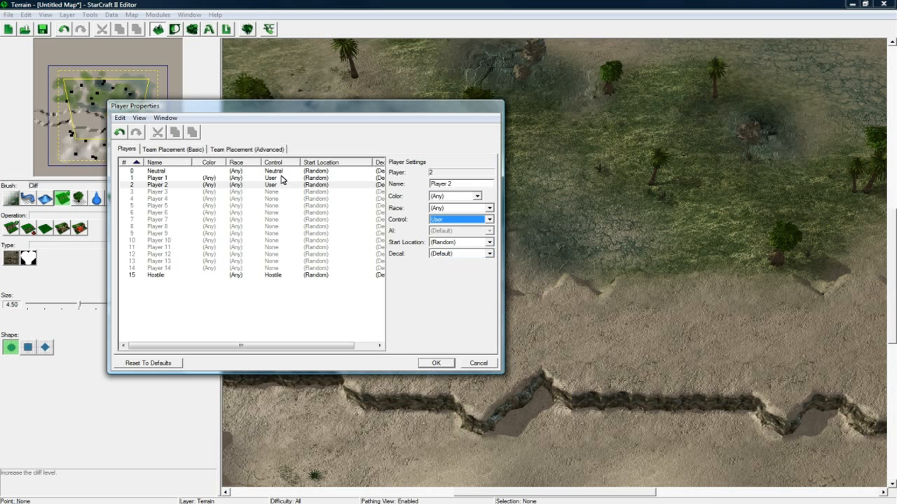
Set the control of Player 3 and Player 4 to User and confirm the player properties
left_click(283, 193)
left_click(459, 221)
left_click(454, 253)
left_click(306, 200)
left_click(459, 221)
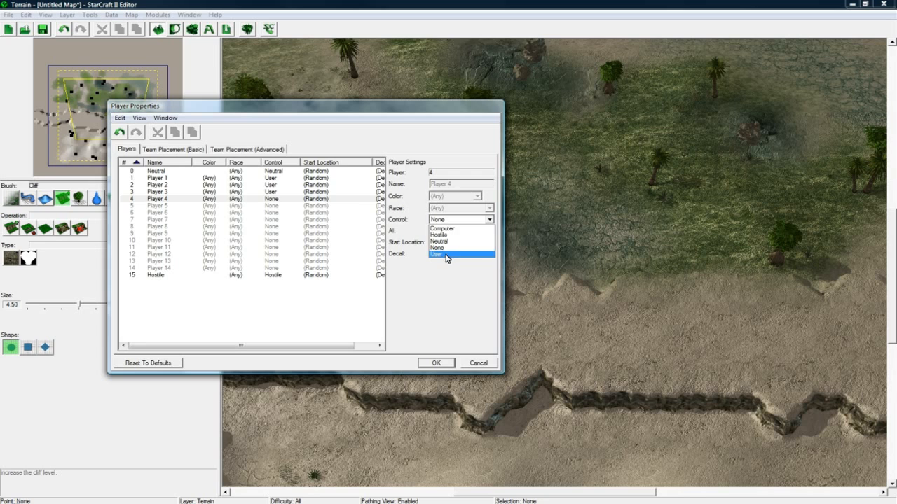
left_click(449, 254)
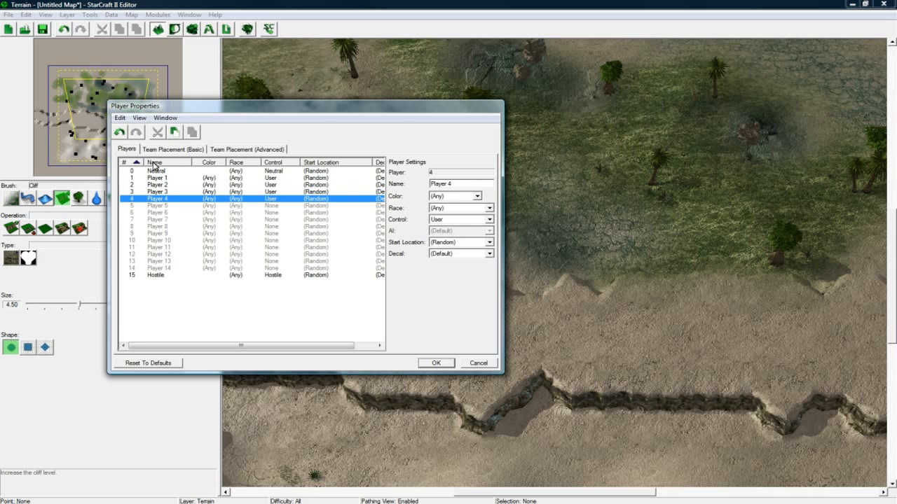
left_click(435, 363)
Review the map's name, author and description fields in the map properties and close them without changes
left_click(131, 14)
left_click(201, 94)
left_click_drag(213, 174, 175, 174)
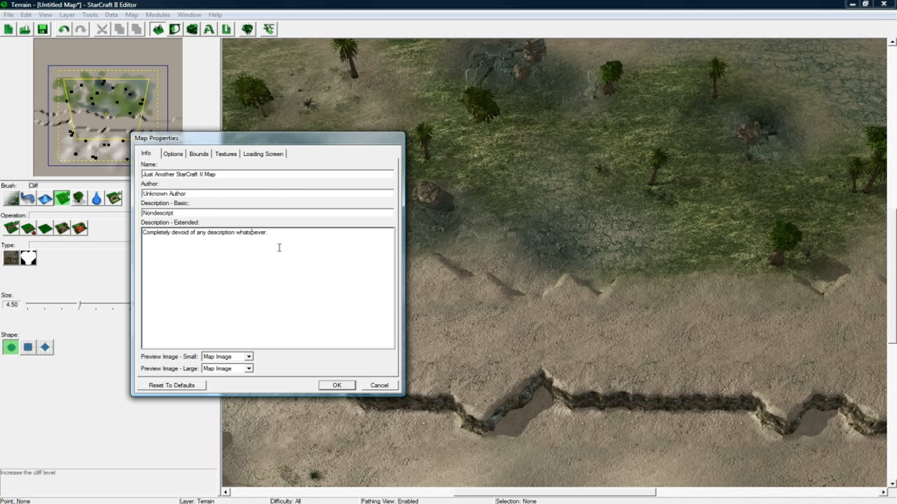
left_click_drag(279, 248, 72, 239)
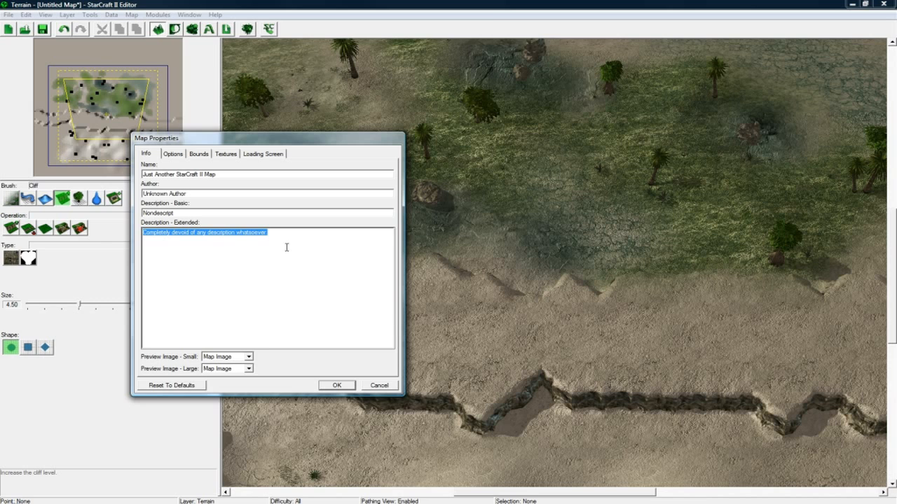
left_click(383, 386)
Add a new game variant to the map and show its general name and description settings
left_click(131, 14)
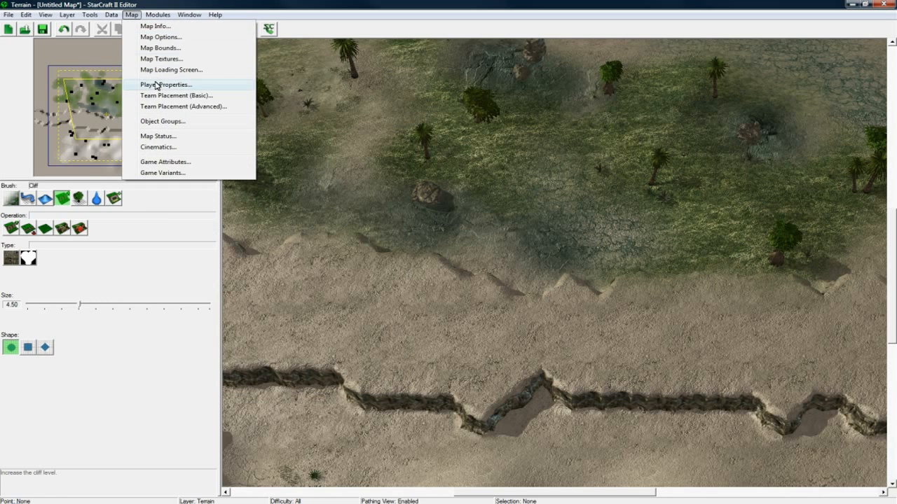
left_click(163, 172)
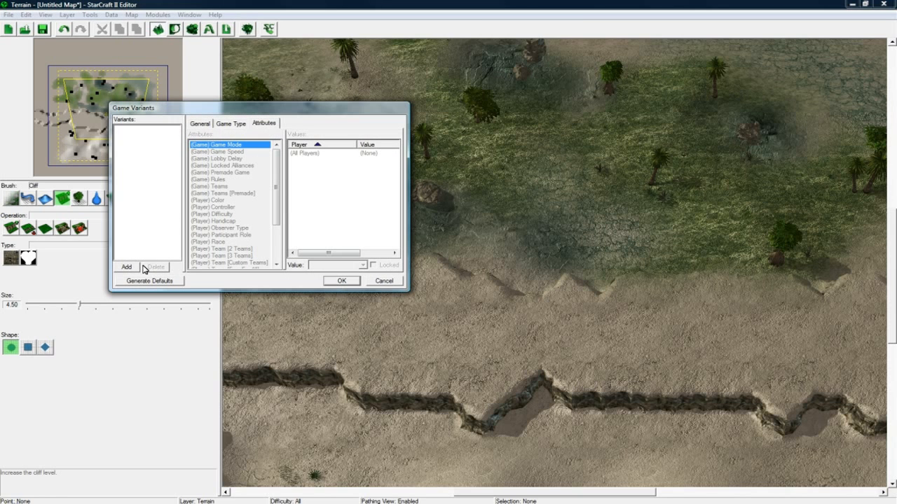
left_click(128, 268)
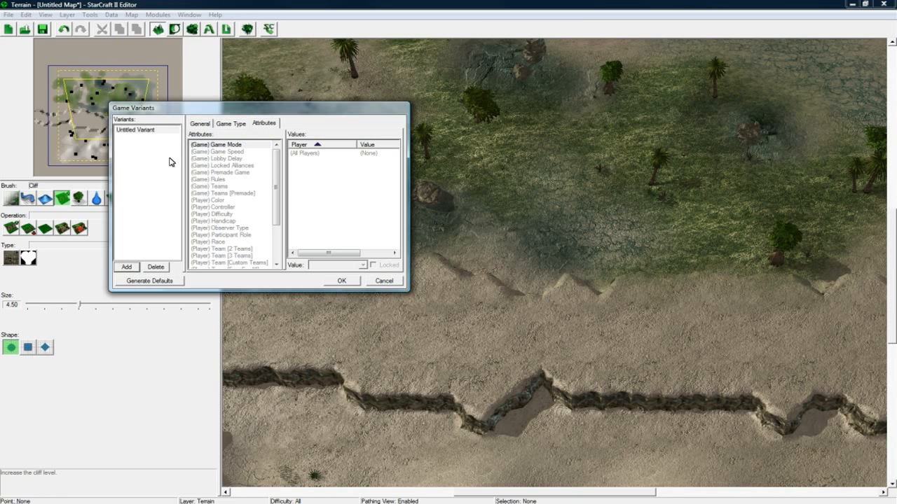
left_click(202, 124)
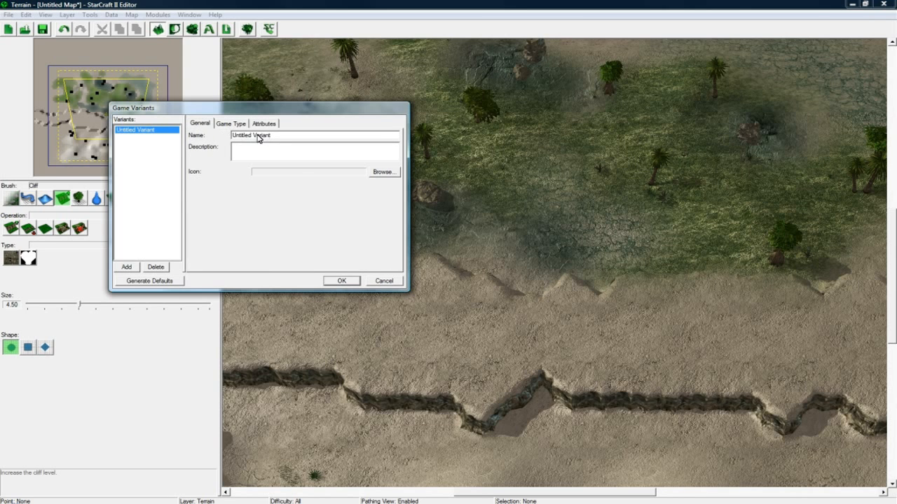
Review the variant's game type options for category, mode and maximum team size
left_click(225, 125)
left_click(246, 136)
left_click(247, 155)
left_click(246, 179)
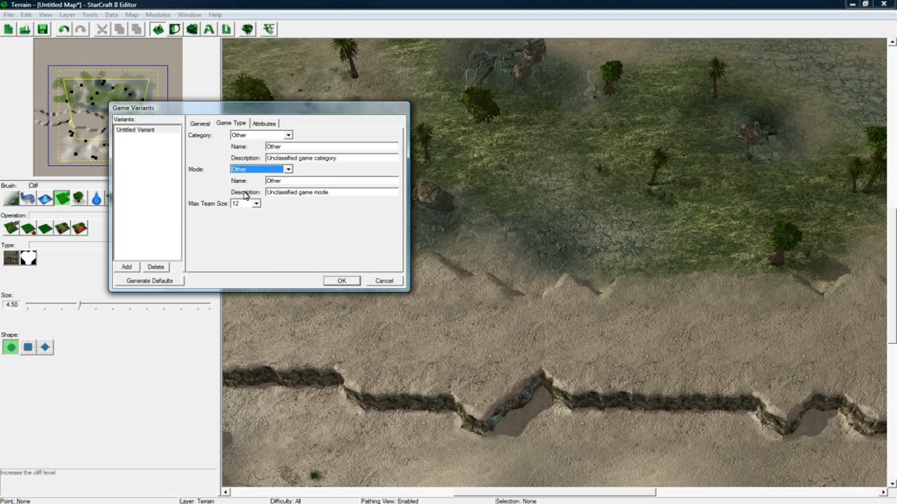
left_click(230, 204)
left_click(243, 208)
left_click(261, 125)
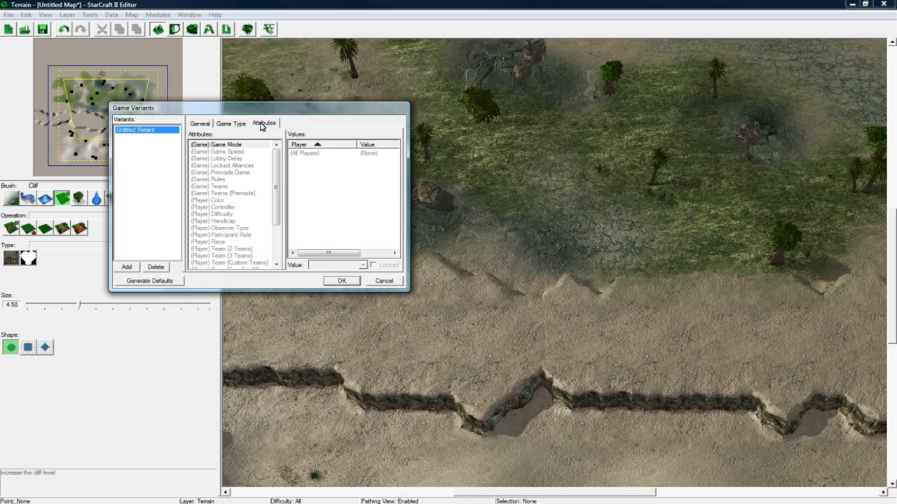
Set the variant's Game Speed attribute to Faster for all players
left_click(236, 146)
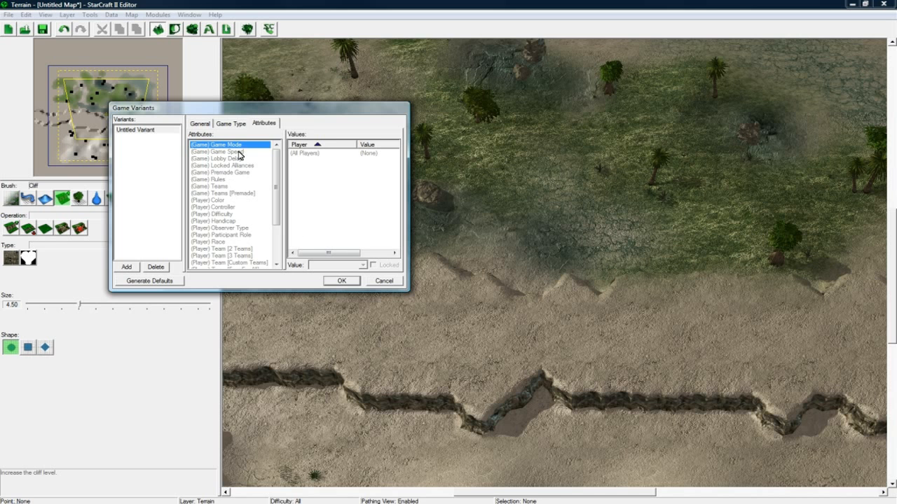
left_click(238, 152)
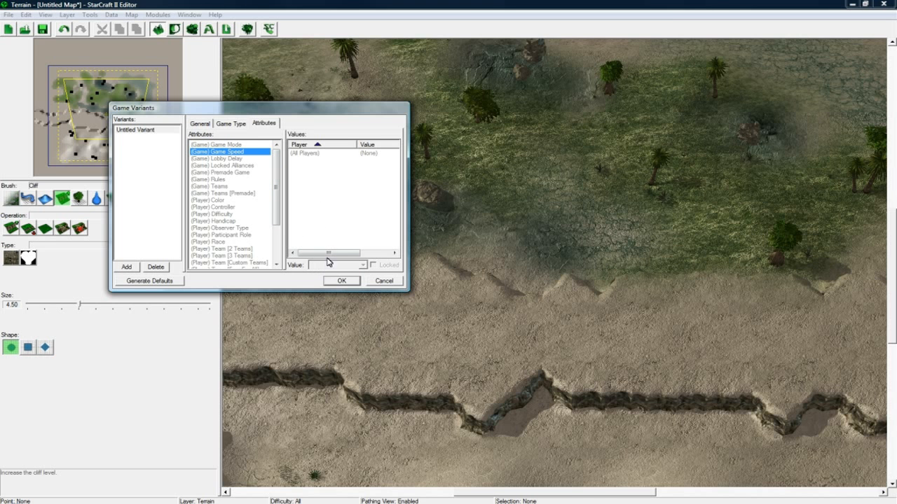
left_click(301, 154)
left_click(238, 153)
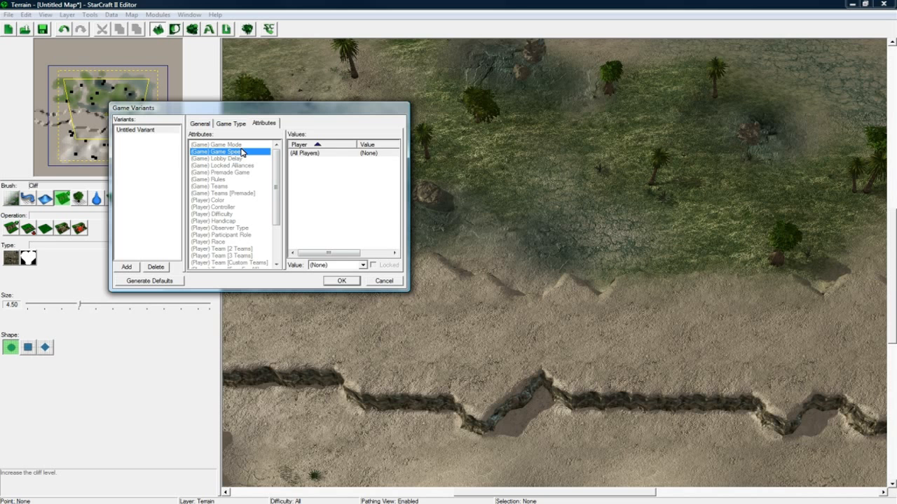
left_click(303, 154)
left_click(363, 265)
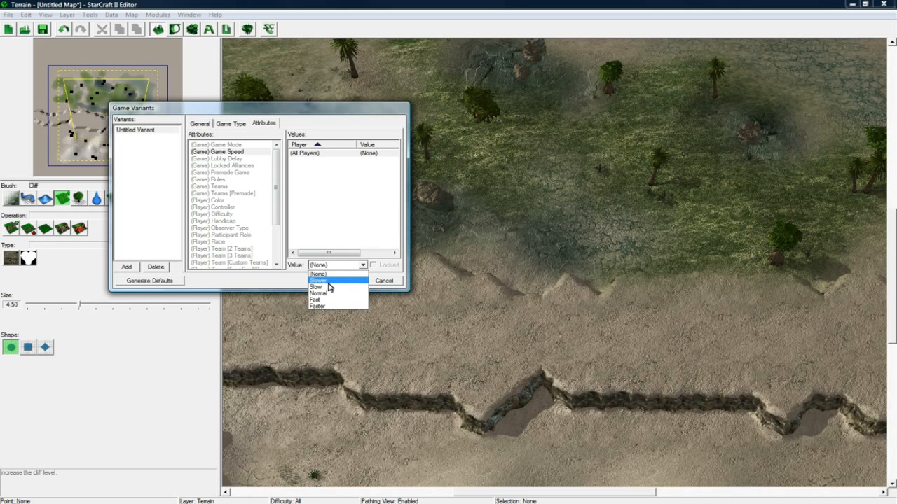
left_click(328, 307)
left_click(226, 152)
left_click(302, 153)
left_click(362, 265)
left_click(328, 307)
Examine the values offered for the variant's Teams attribute and cancel the game variant changes
left_click(254, 172)
left_click(254, 181)
left_click(253, 192)
left_click(252, 187)
left_click(340, 265)
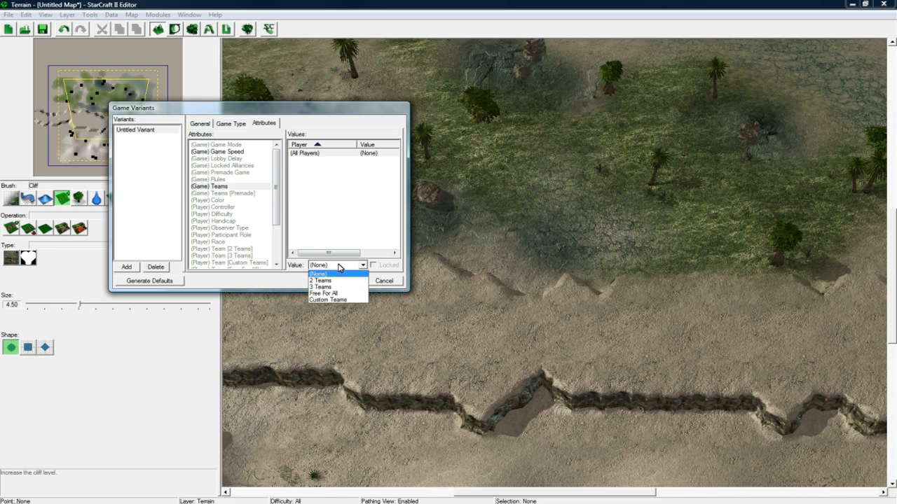
left_click(341, 270)
scroll(273, 193, "down", 3)
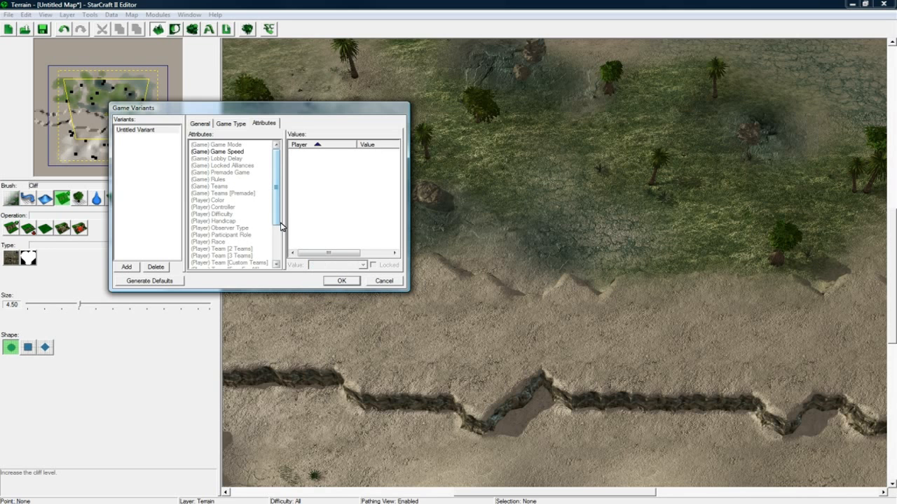
left_click(383, 281)
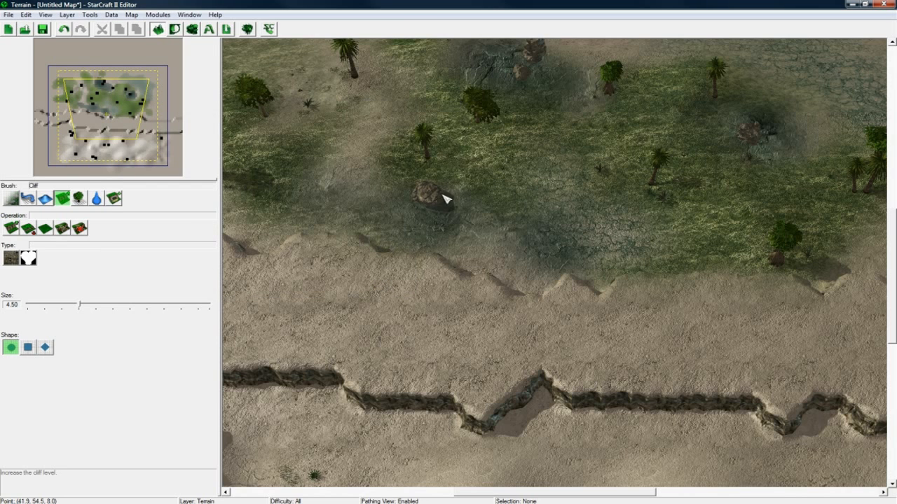
middle_click_drag(442, 196, 507, 220)
key("Down")
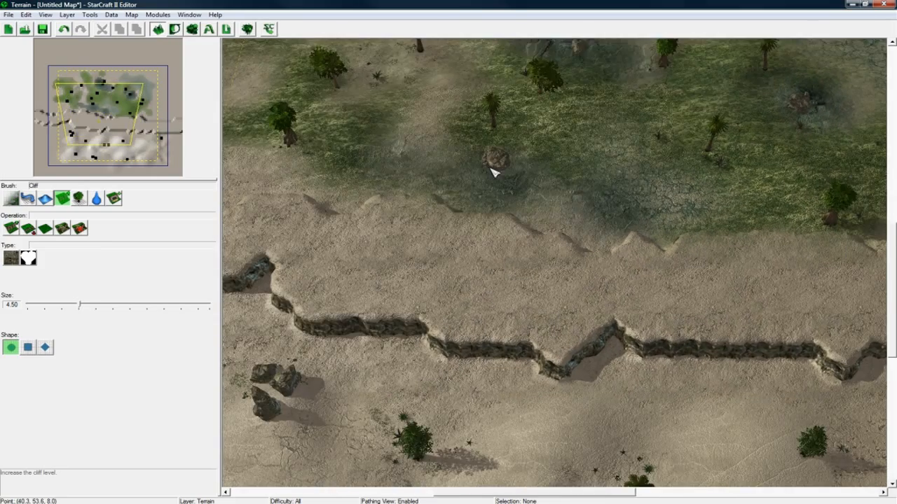
Switch to the Points layer and place a normal point on the sand beside the rock cluster below the cliff
key("Down")
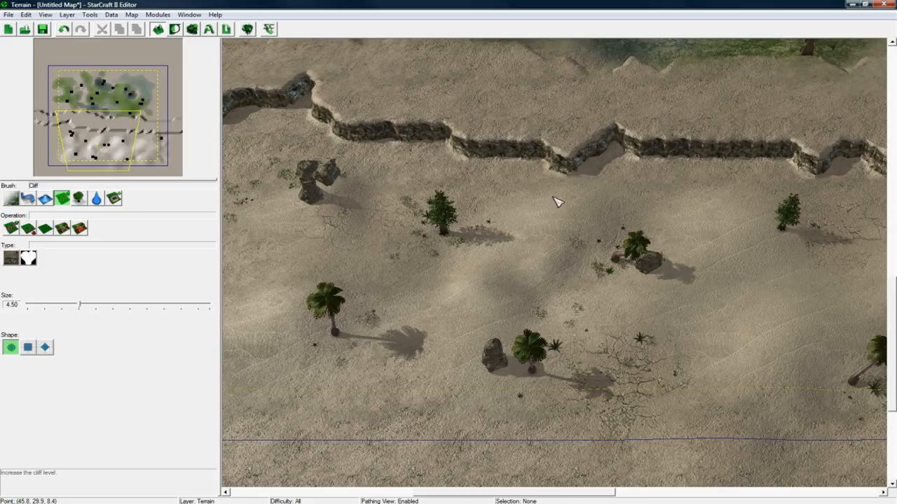
right_click_drag(427, 193, 543, 211)
right_click_drag(278, 187, 350, 255)
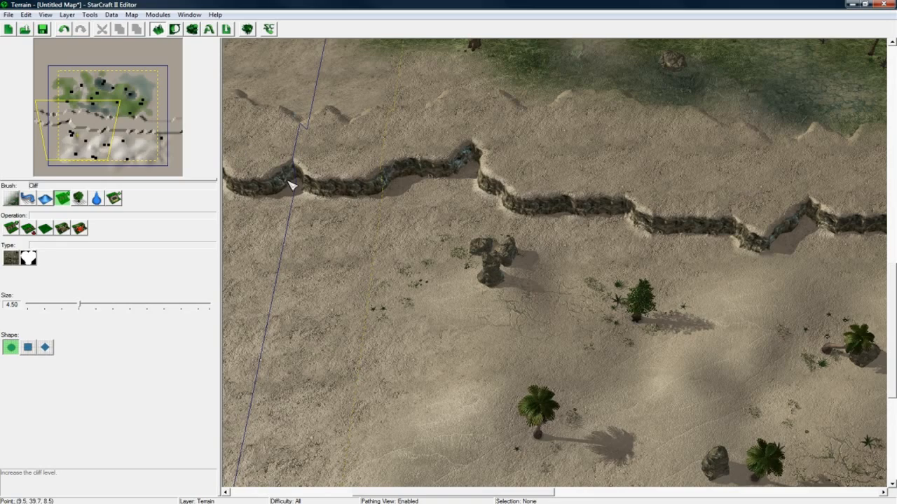
key("p")
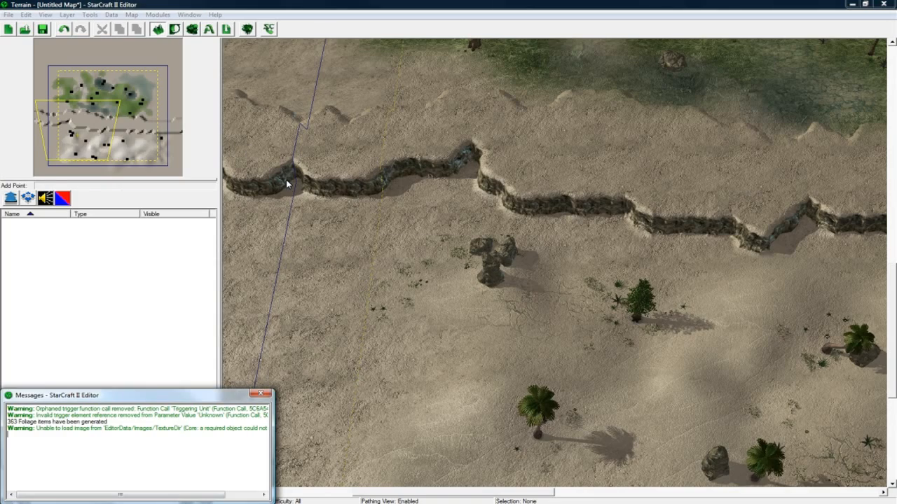
left_click(261, 394)
left_click(14, 203)
right_click_drag(436, 299, 446, 276)
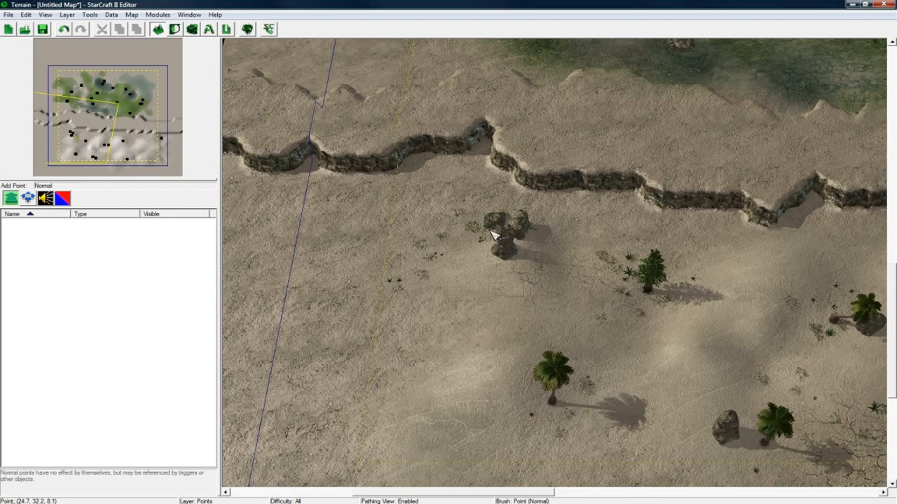
right_click_drag(490, 231, 483, 242)
left_click(463, 275)
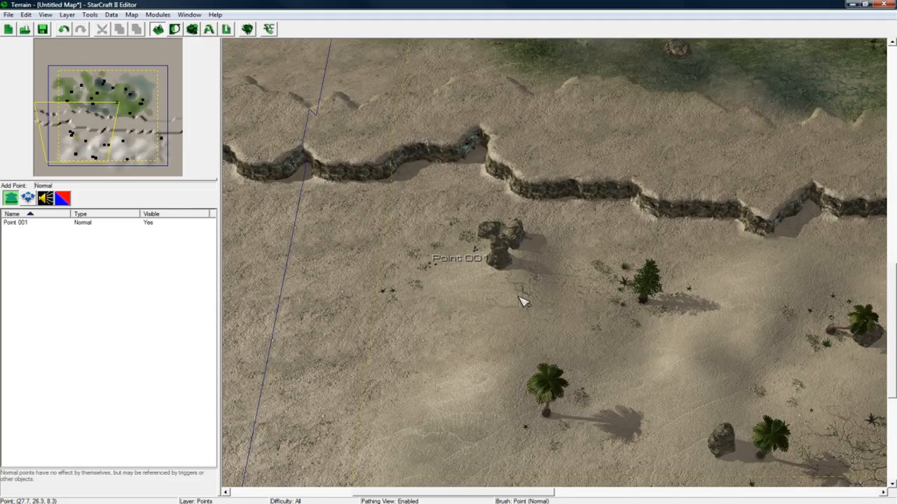
Place three more normal points spread across the sandy area below the cliff
right_click_drag(521, 301, 407, 260)
left_click(456, 326)
right_click_drag(587, 270, 461, 284)
left_click(490, 261)
right_click_drag(575, 295, 503, 273)
left_click(727, 368)
Place four more normal points across the grassy area above the cliff and finish placing points
mouse_move(569, 184)
right_mouse_down()
mouse_move(594, 293)
mouse_move(662, 304)
right_mouse_up()
right_click_drag(611, 207, 580, 327)
right_click_drag(631, 237, 590, 298)
left_click(662, 289)
right_click_drag(575, 232, 694, 295)
left_click(617, 224)
right_click_drag(539, 252, 688, 243)
left_click(592, 309)
left_click(387, 200)
key("Escape")
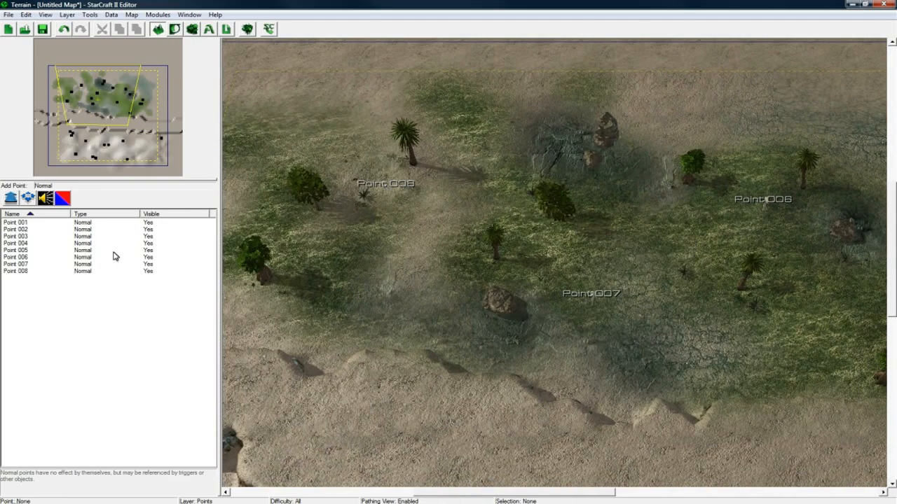
Review the placed points in the list and their positions across the grassy and sandy parts of the map
left_click_drag(27, 222, 25, 270)
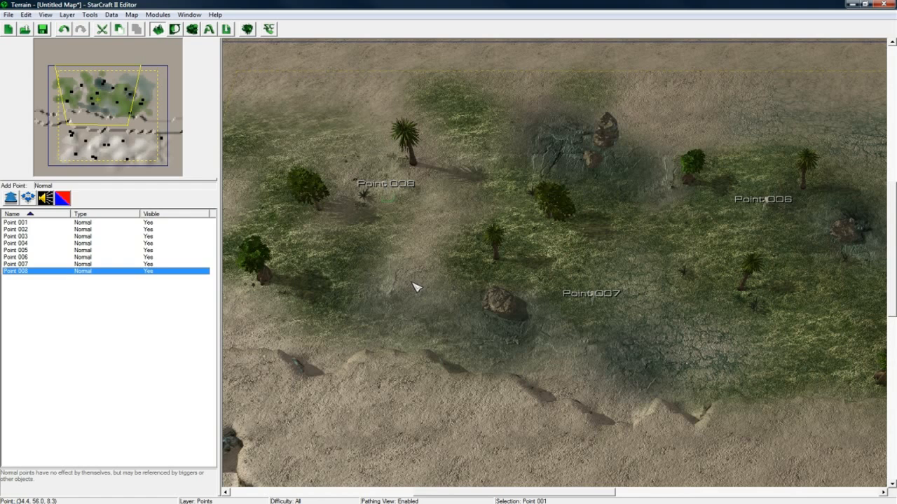
middle_click_drag(416, 287, 389, 245)
left_click(402, 242)
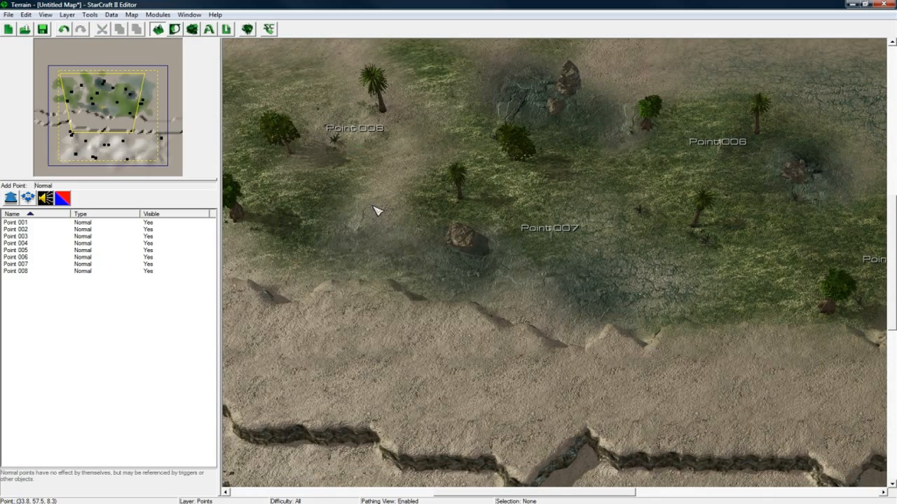
right_click_drag(382, 229, 393, 192)
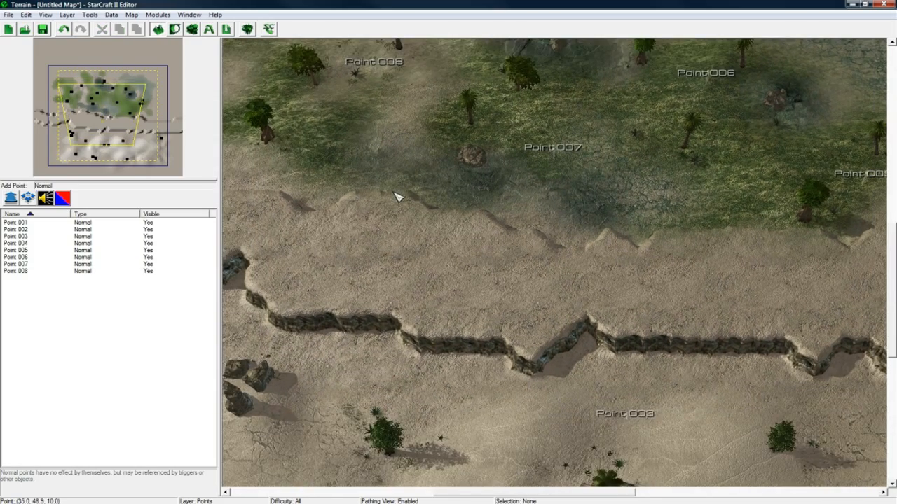
right_click_drag(492, 311, 465, 225)
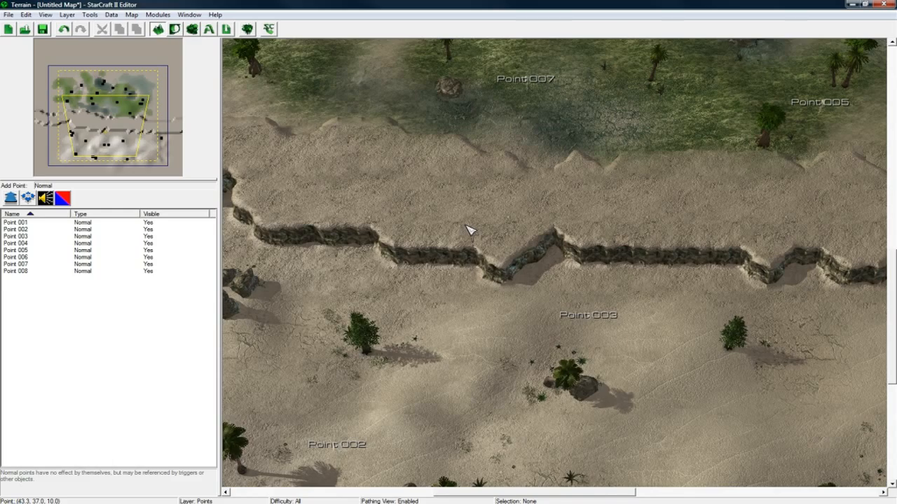
right_click_drag(281, 289, 443, 243)
right_click_drag(559, 152, 505, 290)
right_click_drag(562, 190, 608, 273)
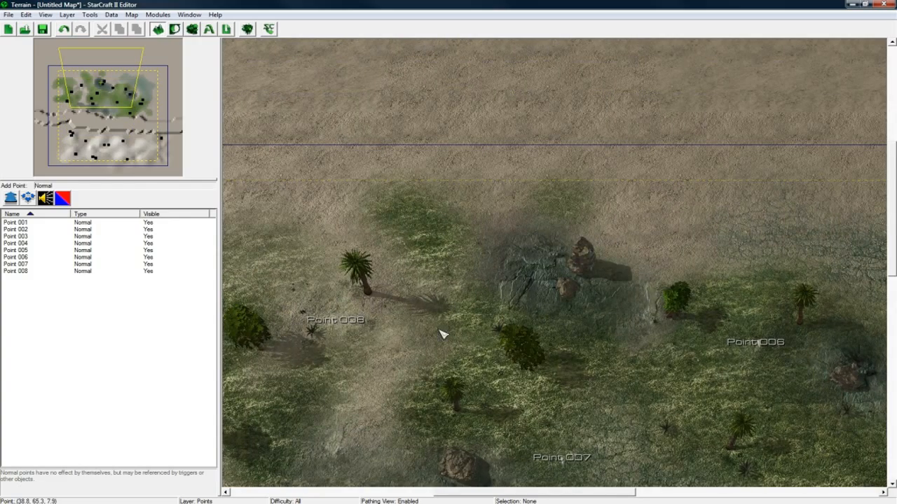
right_click_drag(495, 350, 472, 304)
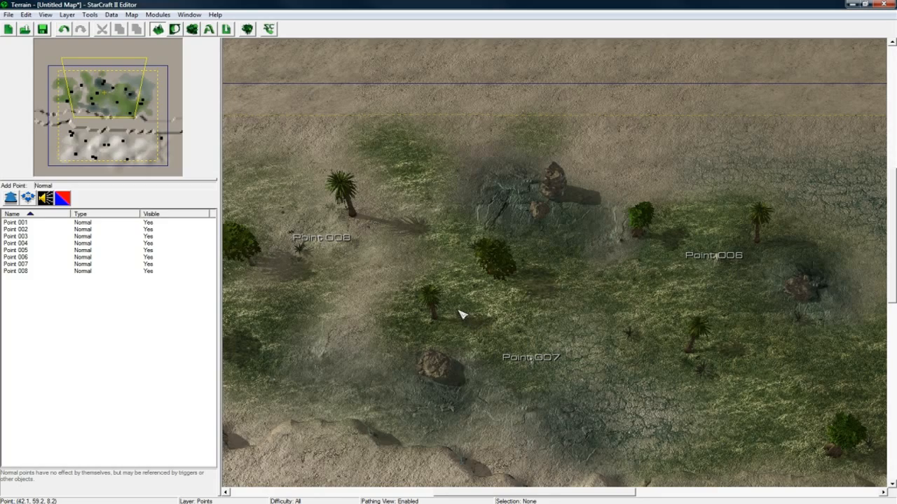
right_click_drag(454, 326, 437, 202)
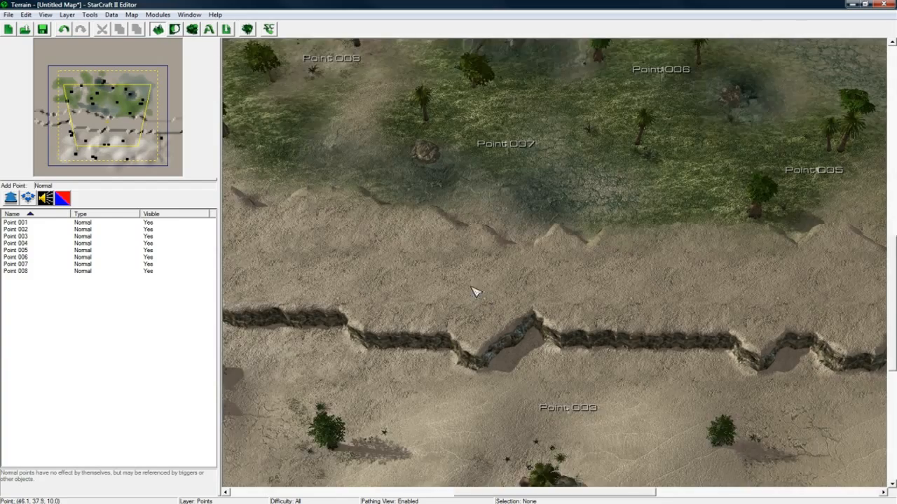
right_click_drag(474, 294, 441, 262)
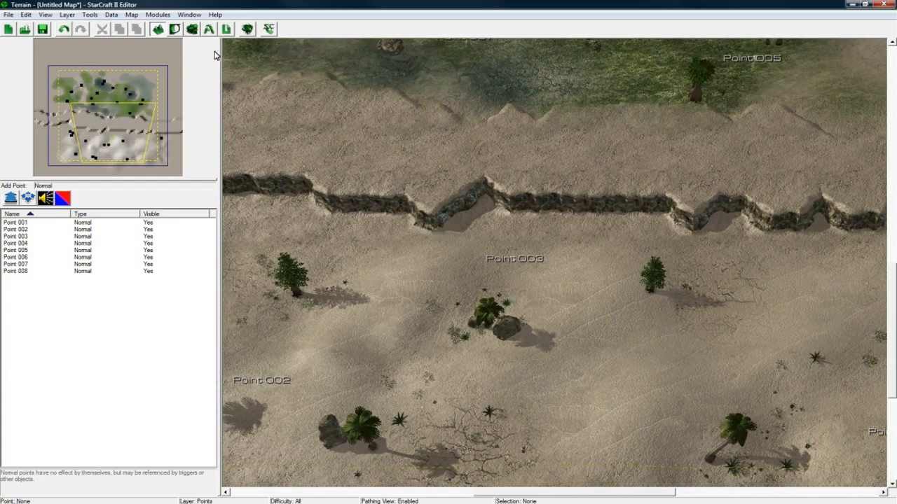
Open the Data module and select the Xil tileset light among the Lights data
left_click(192, 28)
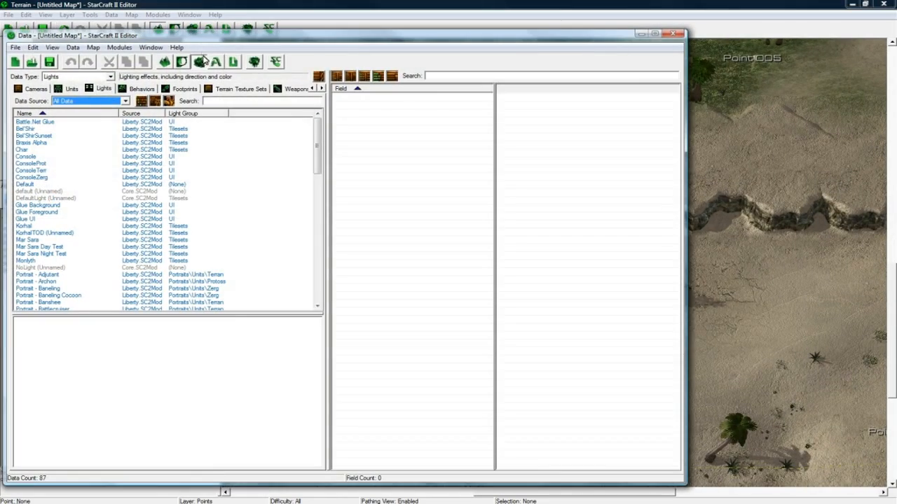
left_click(103, 90)
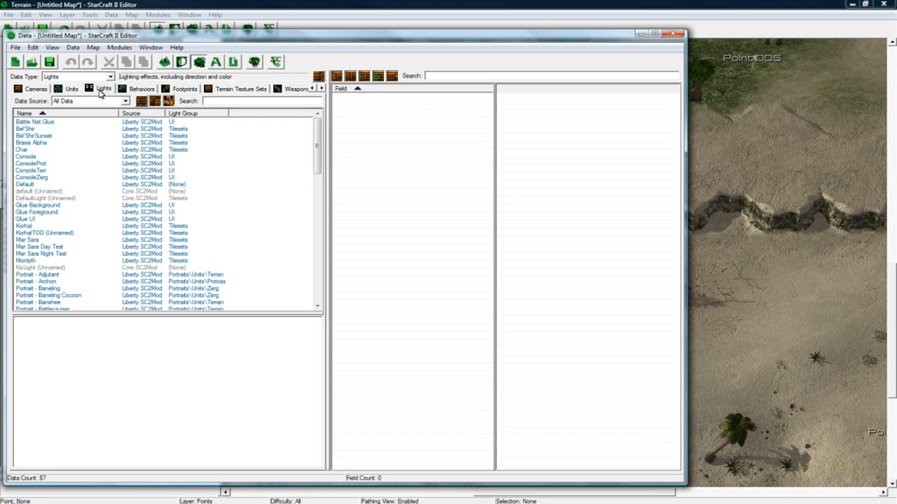
left_click(42, 233)
scroll(105, 133, "down", 5)
scroll(105, 133, "up", 4)
scroll(125, 199, "down", 19)
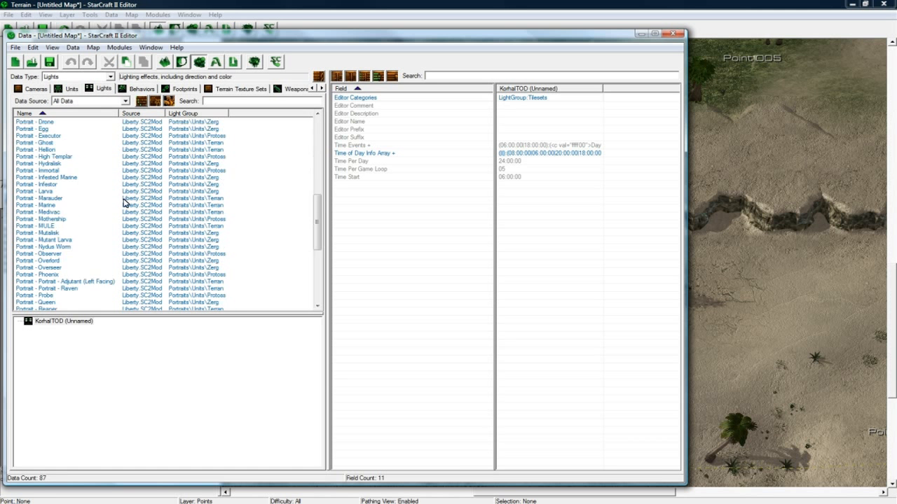
left_click(21, 295)
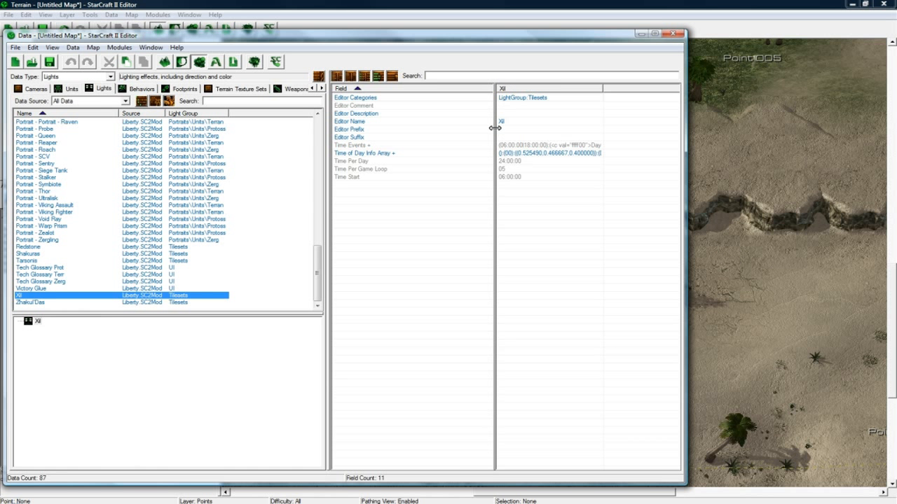
Open the Xil light's time-of-day entry in the Lighting editor and adjust its tone mapping exposure to 2.25
double_click(508, 153)
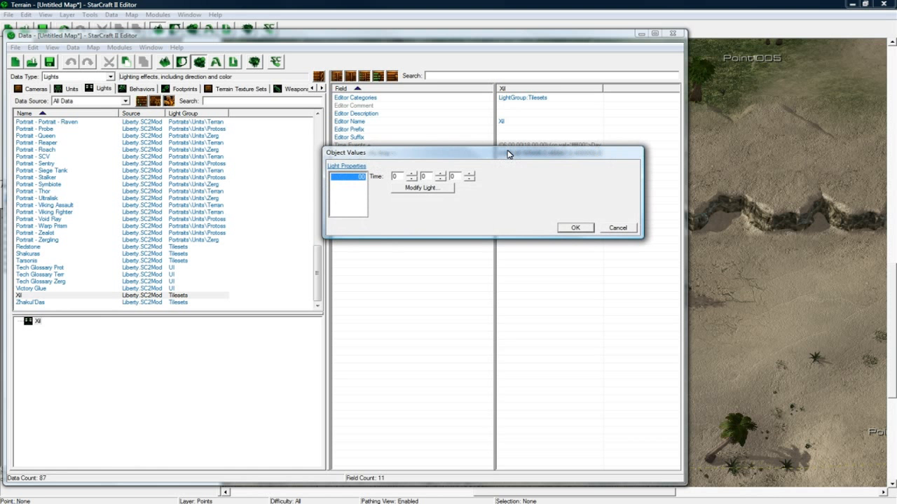
left_click(434, 188)
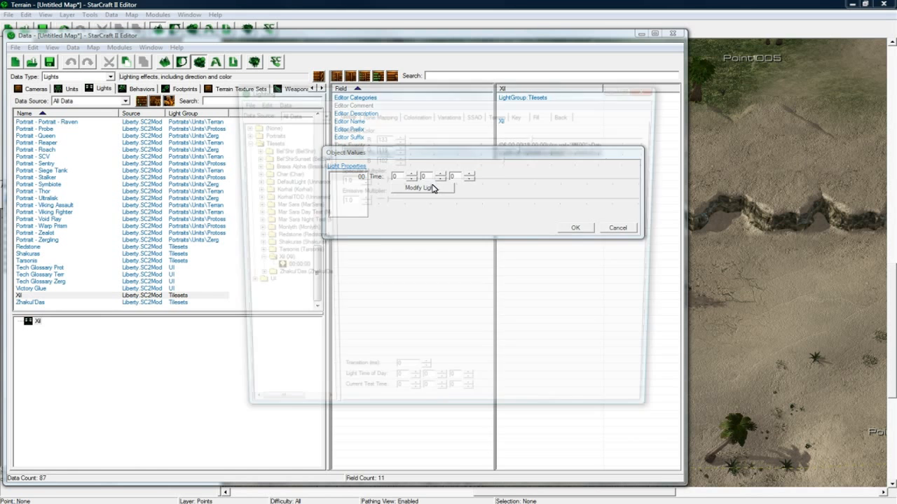
left_click_drag(395, 99, 365, 103)
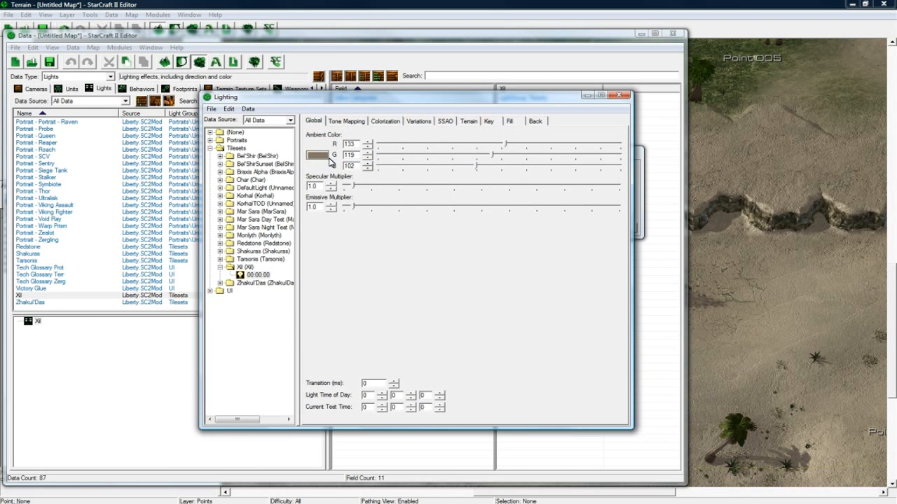
left_click(353, 123)
left_click_drag(371, 146, 344, 166)
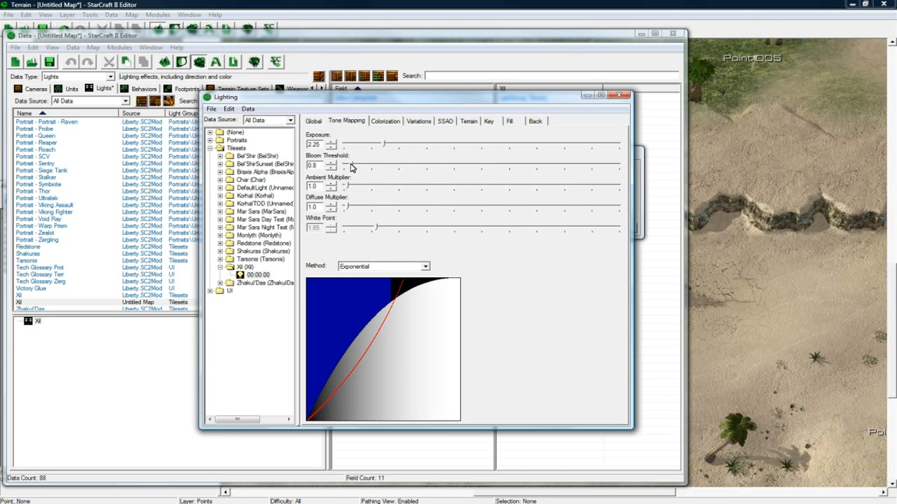
In the light's colorization settings, set Output High to about 0.948 and Contrast to about 1.335
left_click(383, 121)
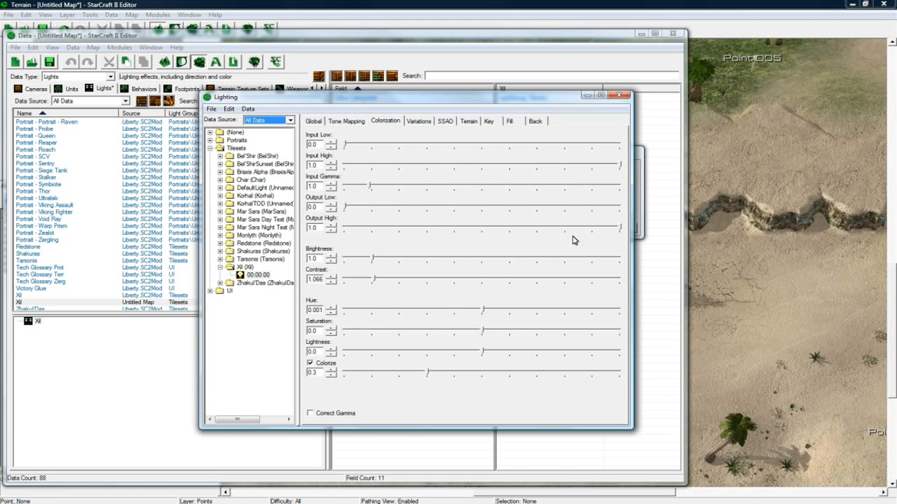
left_click_drag(619, 228, 606, 228)
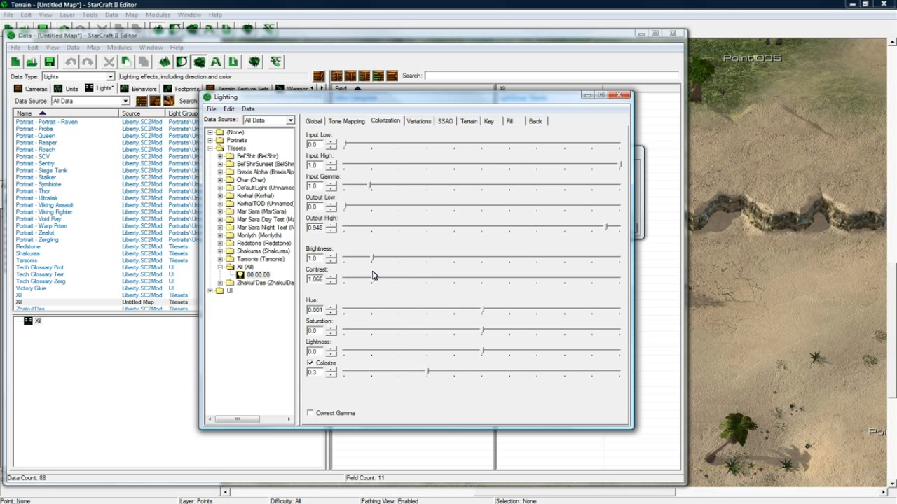
left_click_drag(381, 279, 381, 282)
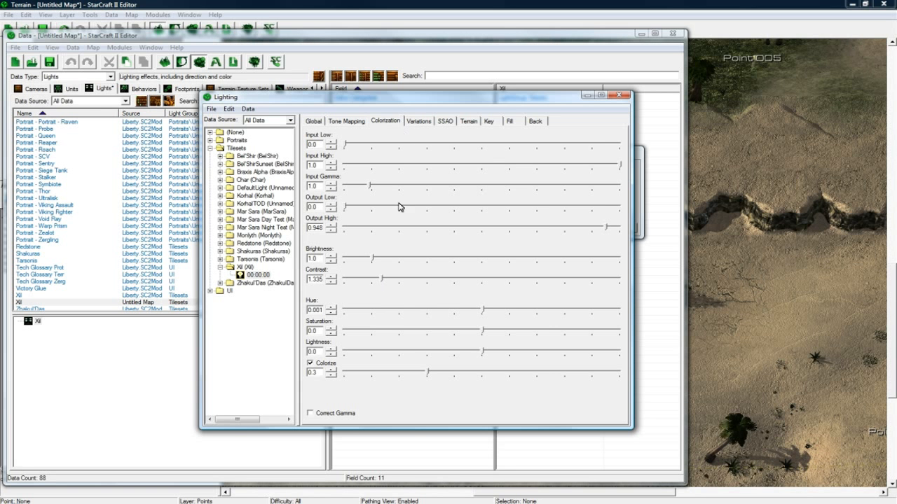
Set the light's Hue to about 0.162 and Saturation to about 0.586, and accept the light changes
left_click_drag(488, 314, 551, 313)
left_click_drag(482, 329, 564, 332)
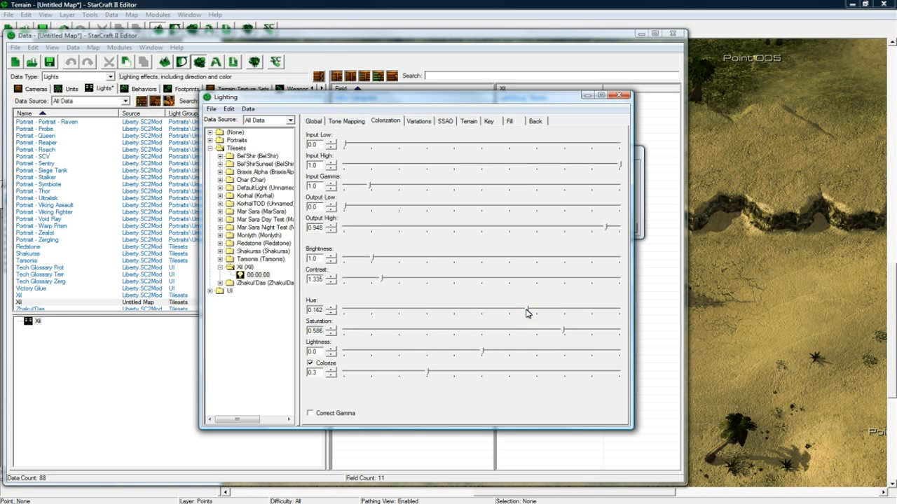
left_click(619, 94)
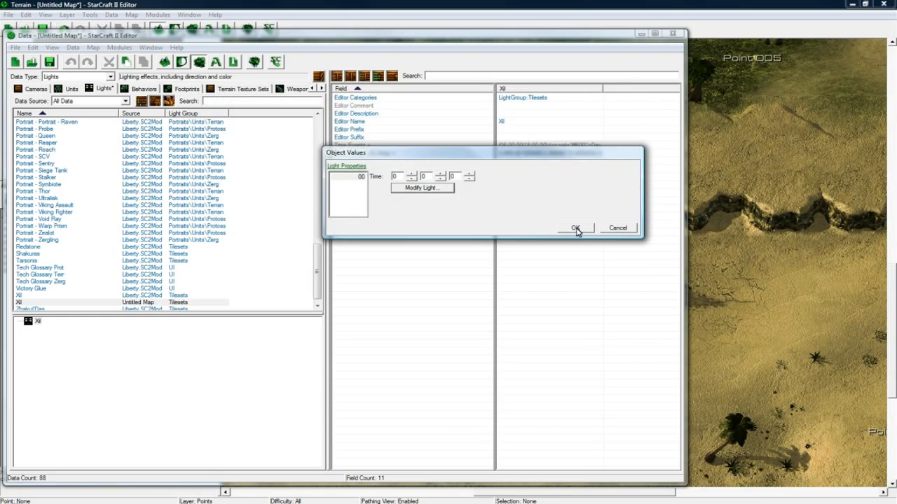
left_click(575, 229)
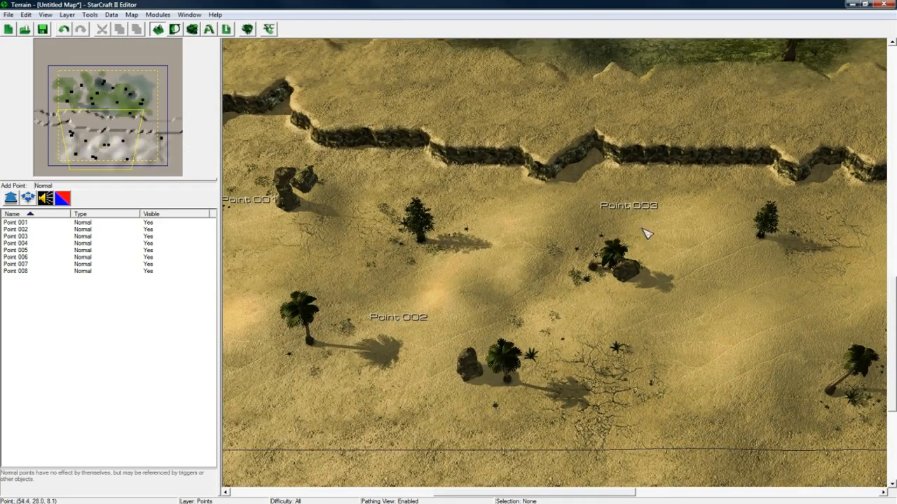
Examine the recolored lighting up close and from afar over the sandy and grassy terrain
scroll(496, 283, "up", 5)
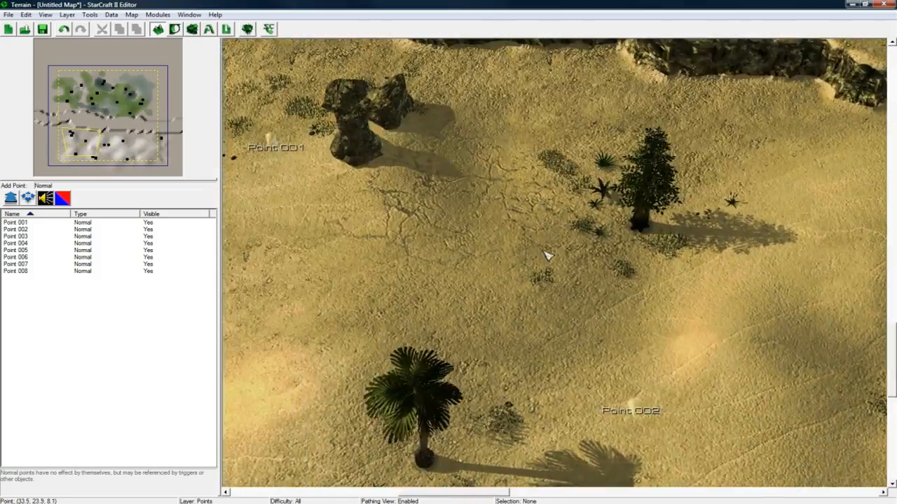
key("Up")
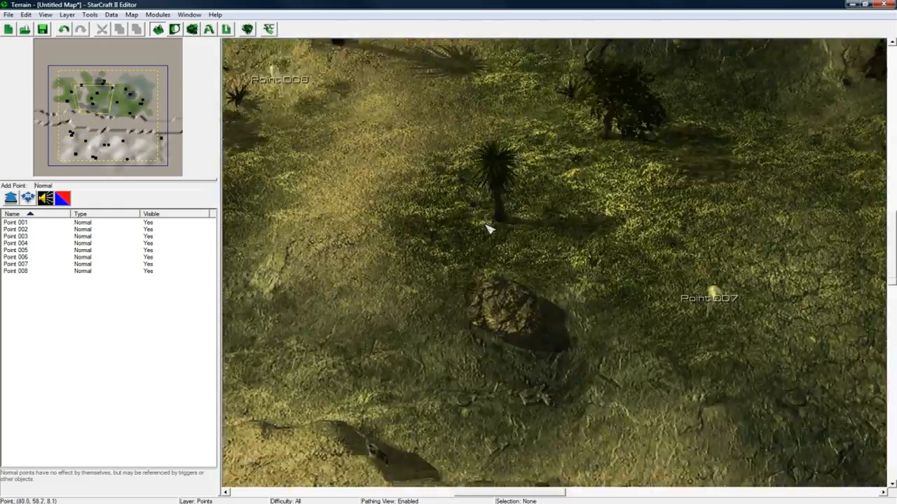
right_click_drag(490, 229, 432, 196)
scroll(460, 318, "down", 5)
right_click_drag(460, 318, 462, 210)
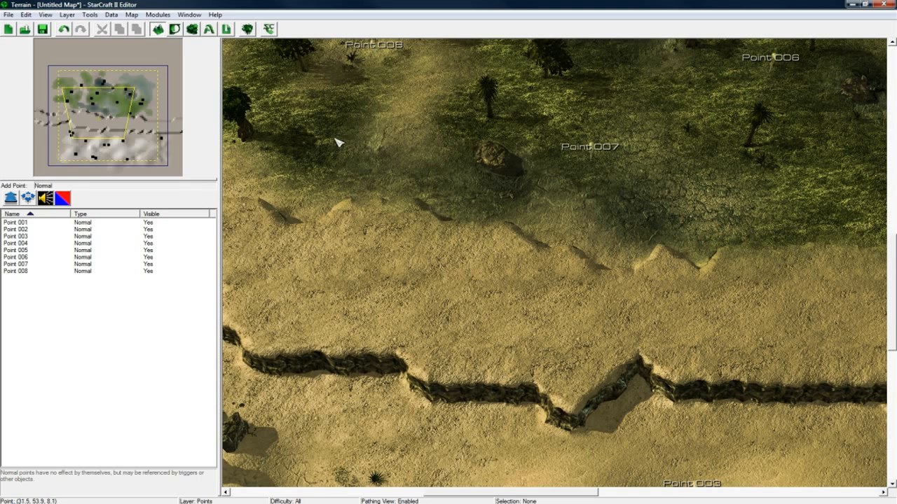
Duplicate the map's own Xil light in the Data editor
left_click(192, 29)
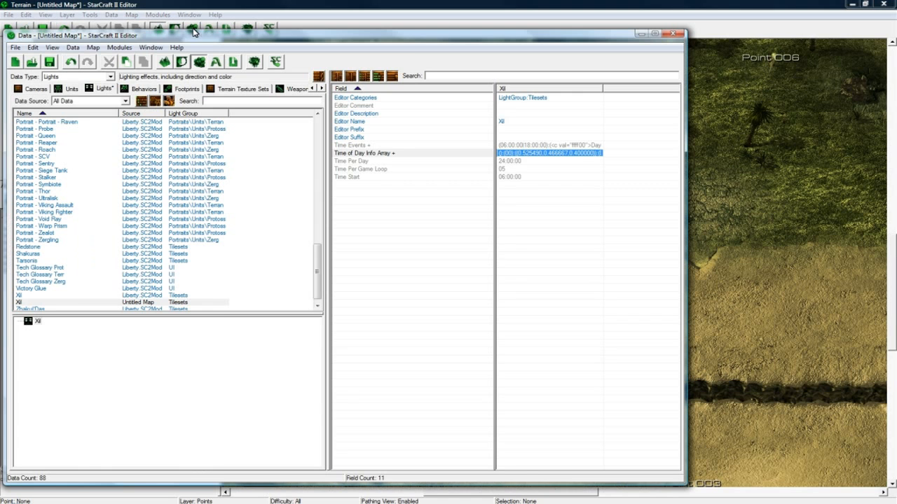
left_click(77, 304)
right_click(77, 303)
left_click(61, 303)
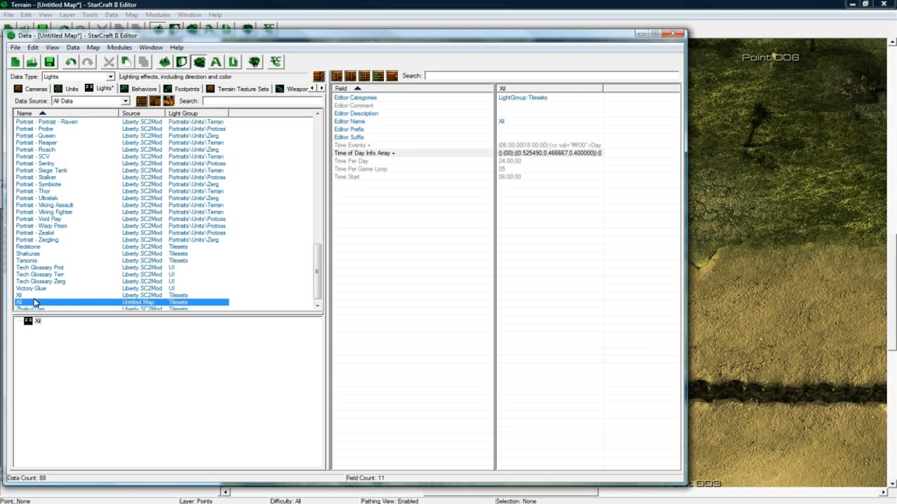
right_click(148, 306)
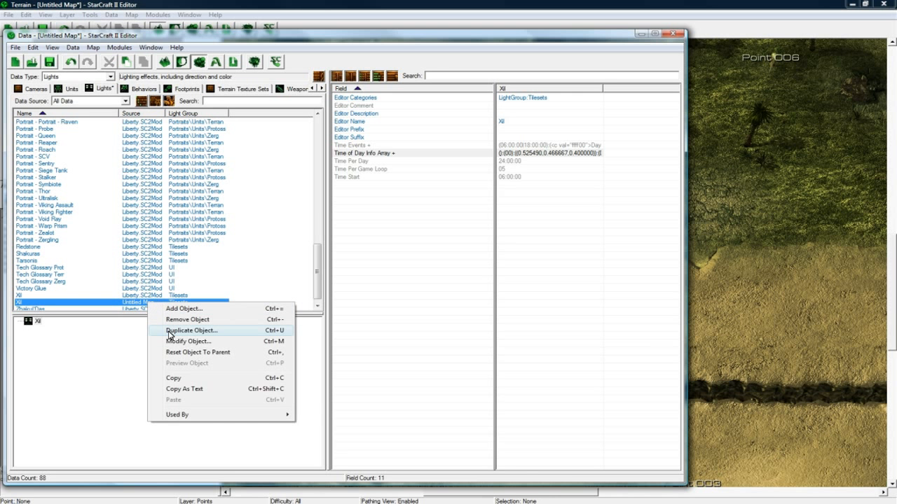
left_click(170, 332)
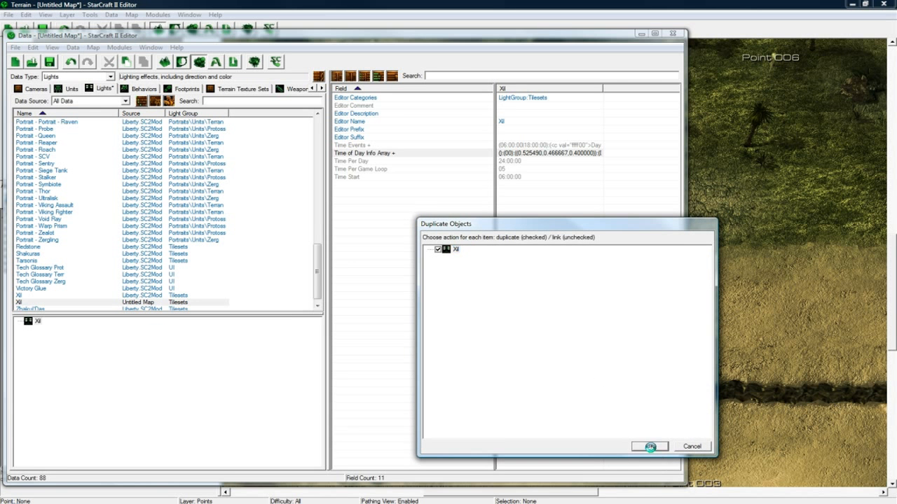
left_click(649, 446)
Set the duplicated light's Editor Name to Forest
double_click(502, 122)
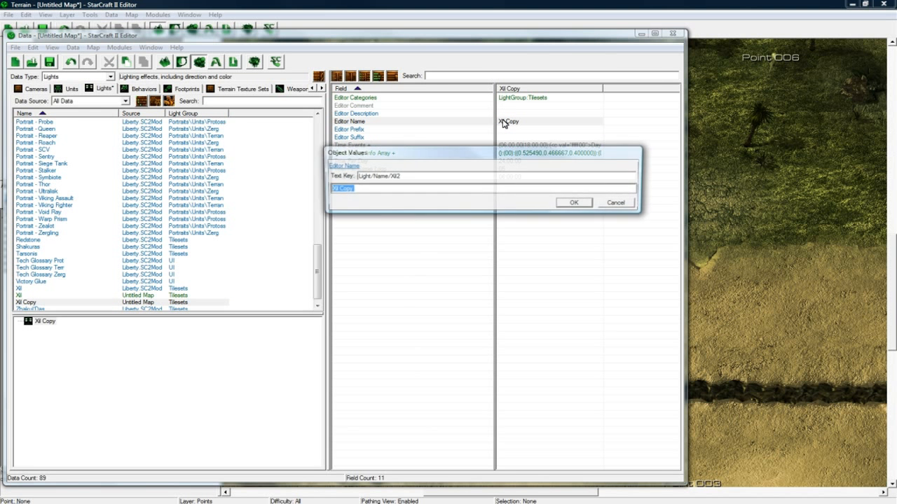
type("Forest")
key("Return")
Rename the map's original Xil light to Desert through its Editor Name
left_click(103, 296)
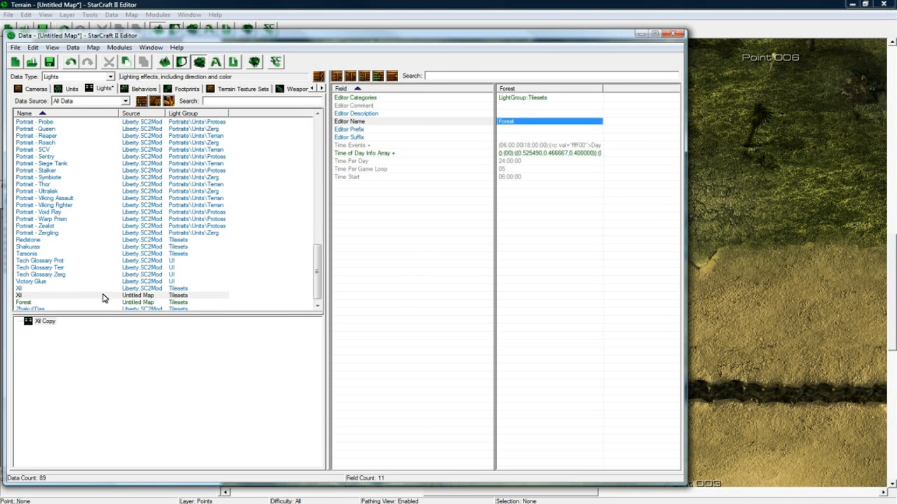
double_click(525, 123)
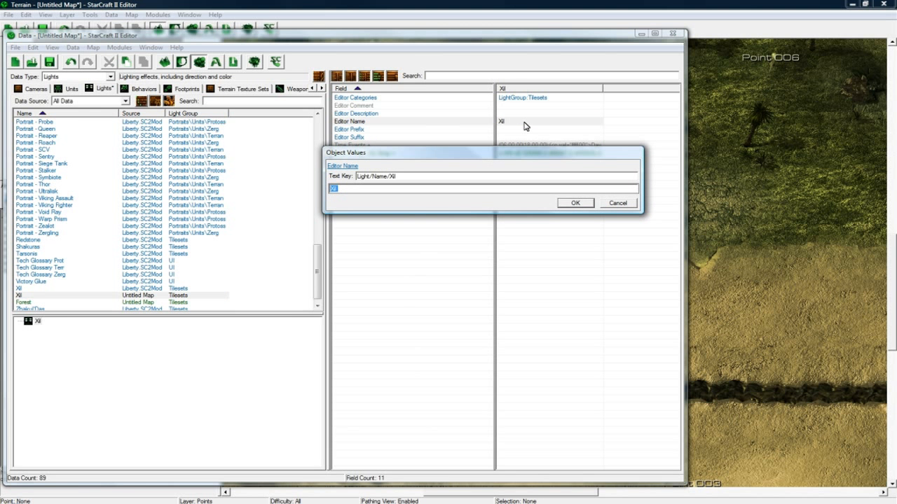
type("Desert")
key("Return")
Open the Forest light's time-of-day entry for modification in the Lighting editor
left_click(76, 297)
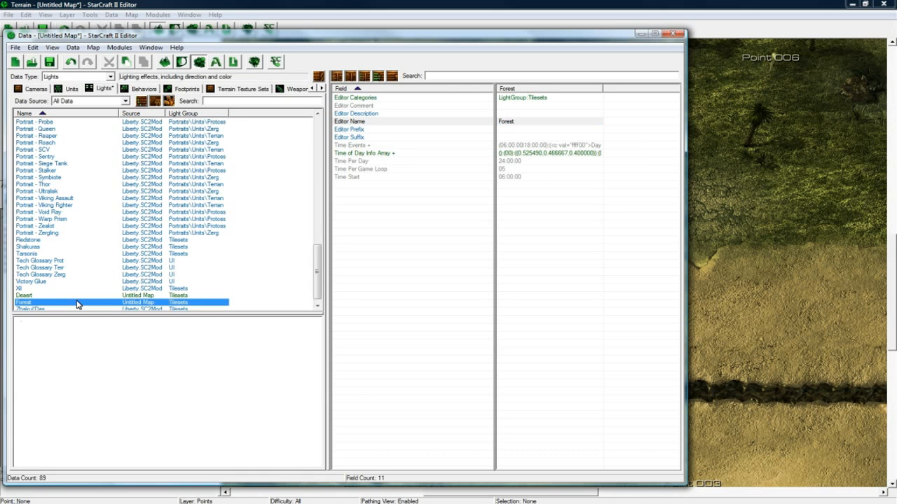
left_click(58, 302)
double_click(553, 154)
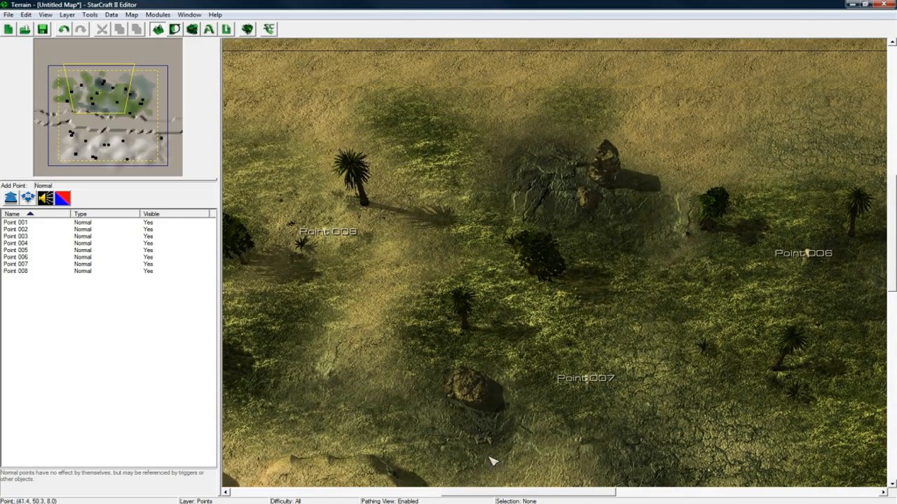
key("alt+Tab")
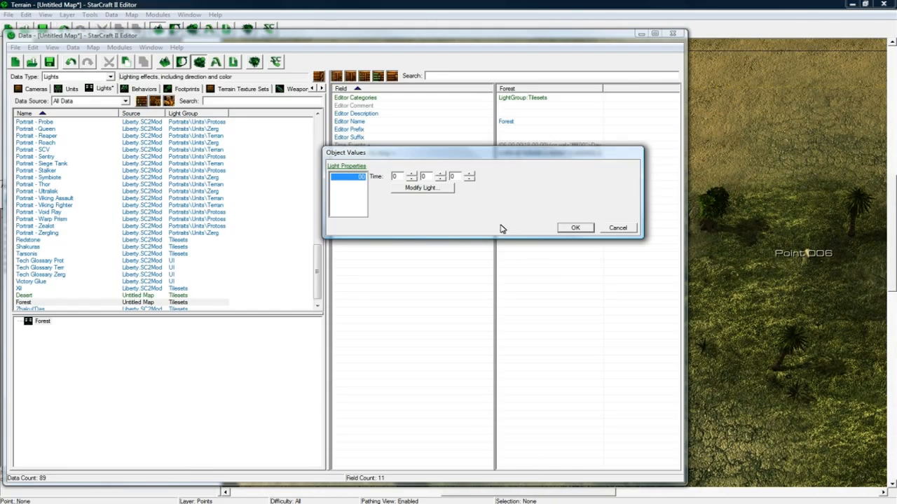
left_click(422, 189)
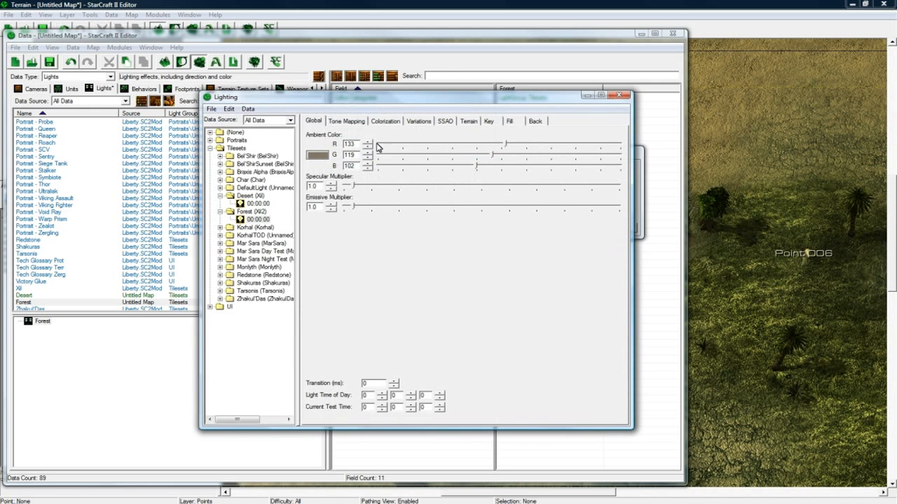
Set the Forest light's ambient color to a muted green of red 91, green 145, blue 92, and store it as a custom color
left_click(330, 150)
left_click(360, 204)
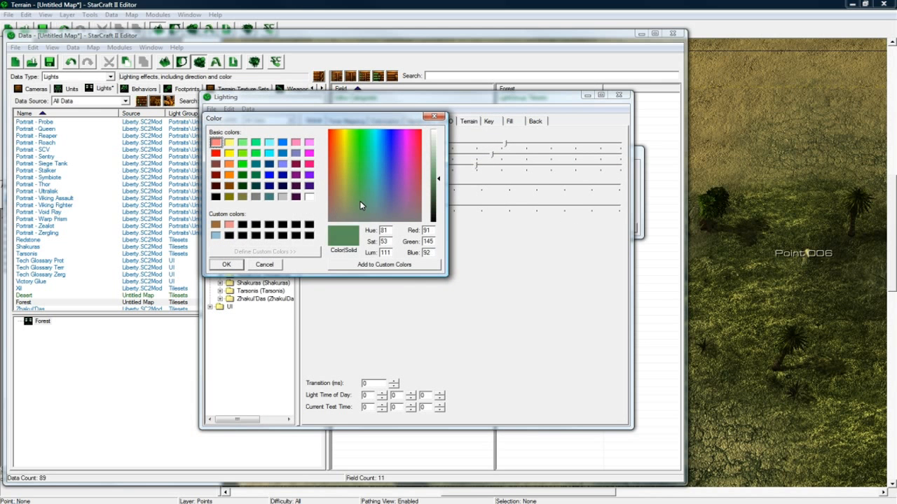
left_click(373, 265)
left_click(226, 264)
Open the Forest light's tone mapping settings
left_click(347, 121)
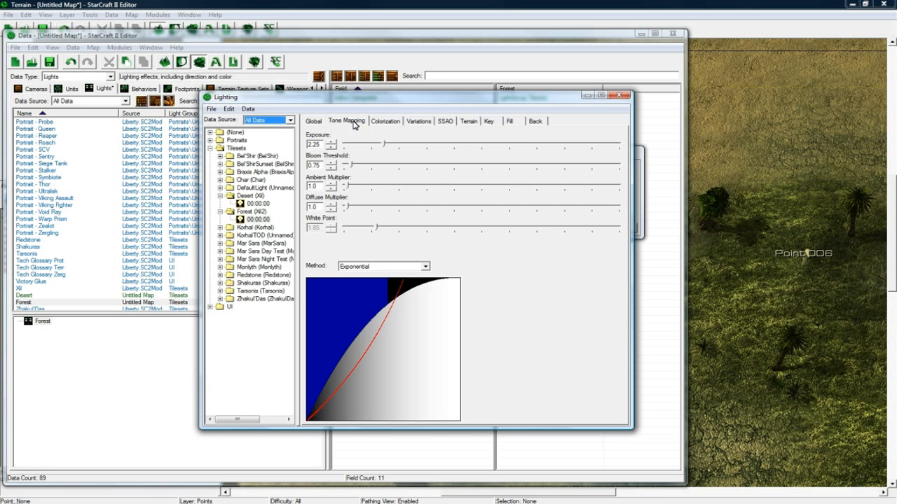